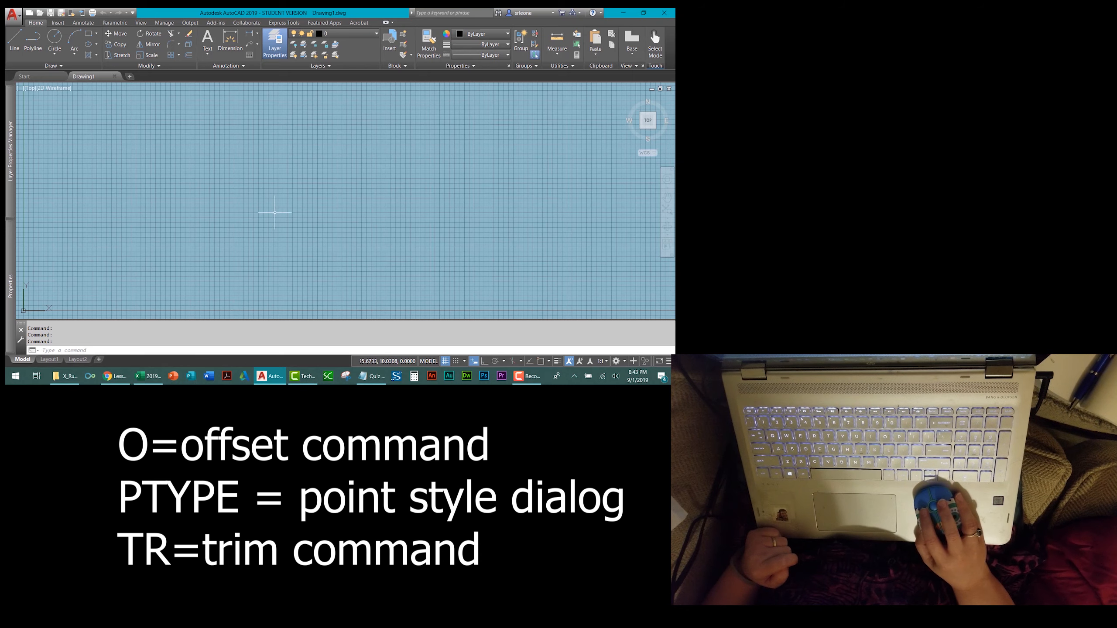
# Zoom and pan around the empty drawing grid near the origin, also trying Zoom Realtime.
pyautogui.scroll(5, 290, 227)
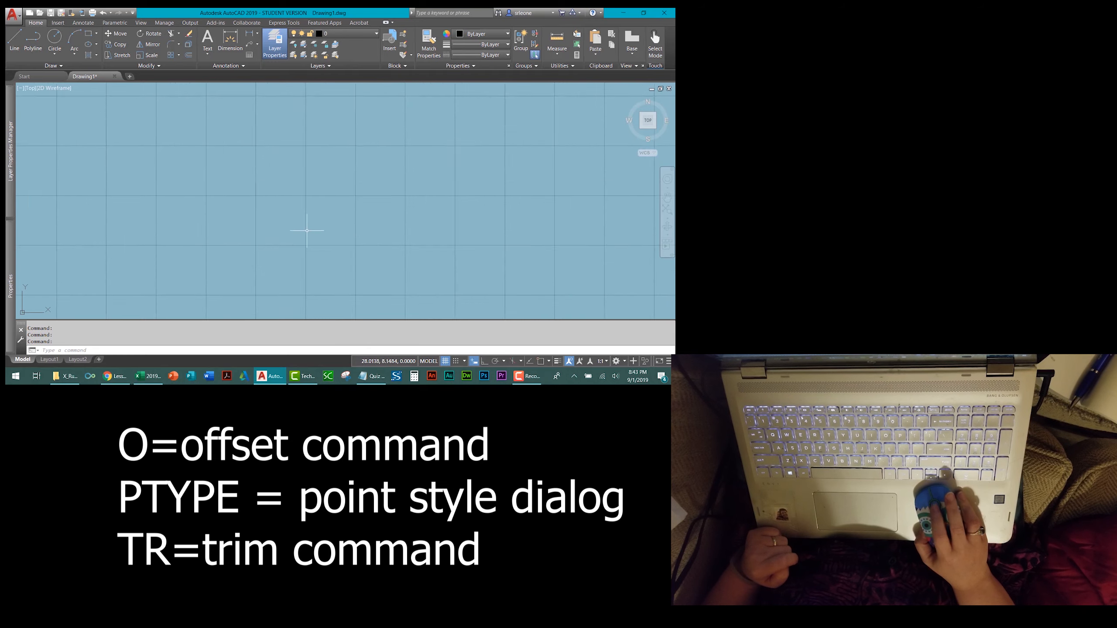
pyautogui.scroll(-5, 301, 233)
pyautogui.scroll(-5, 302, 233)
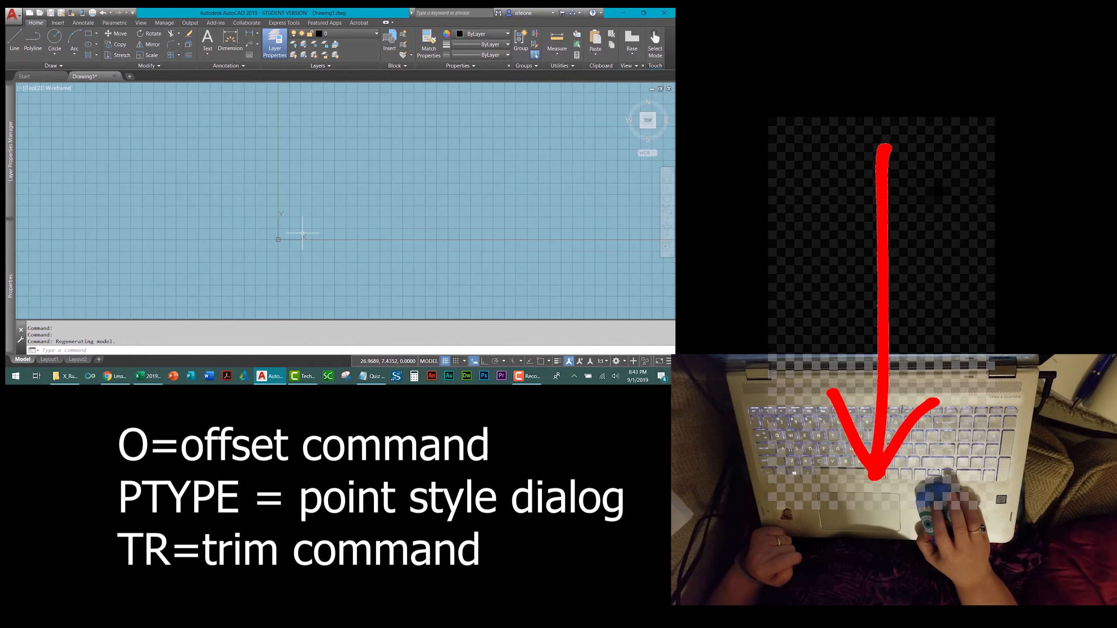
pyautogui.moveTo(300, 204)
pyautogui.mouseDown(button='middle')
pyautogui.moveTo(387, 186)
pyautogui.moveTo(124, 208)
pyautogui.moveTo(337, 245)
pyautogui.moveTo(237, 217)
pyautogui.moveTo(260, 191)
pyautogui.moveTo(327, 207)
pyautogui.moveTo(291, 214)
pyautogui.mouseUp(button='middle')
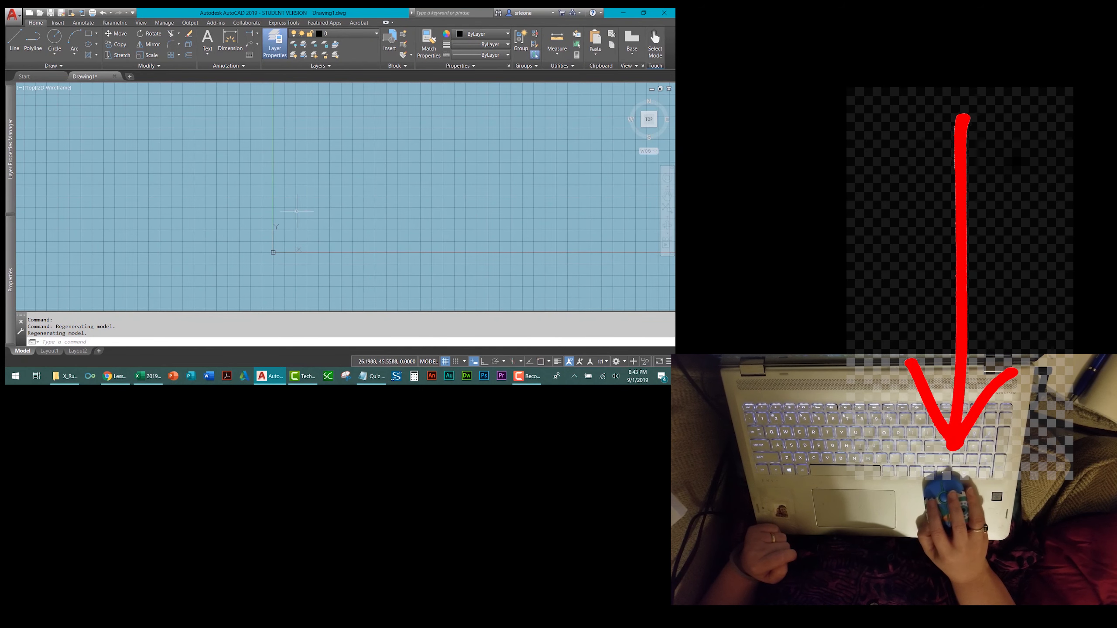
pyautogui.click(668, 221)
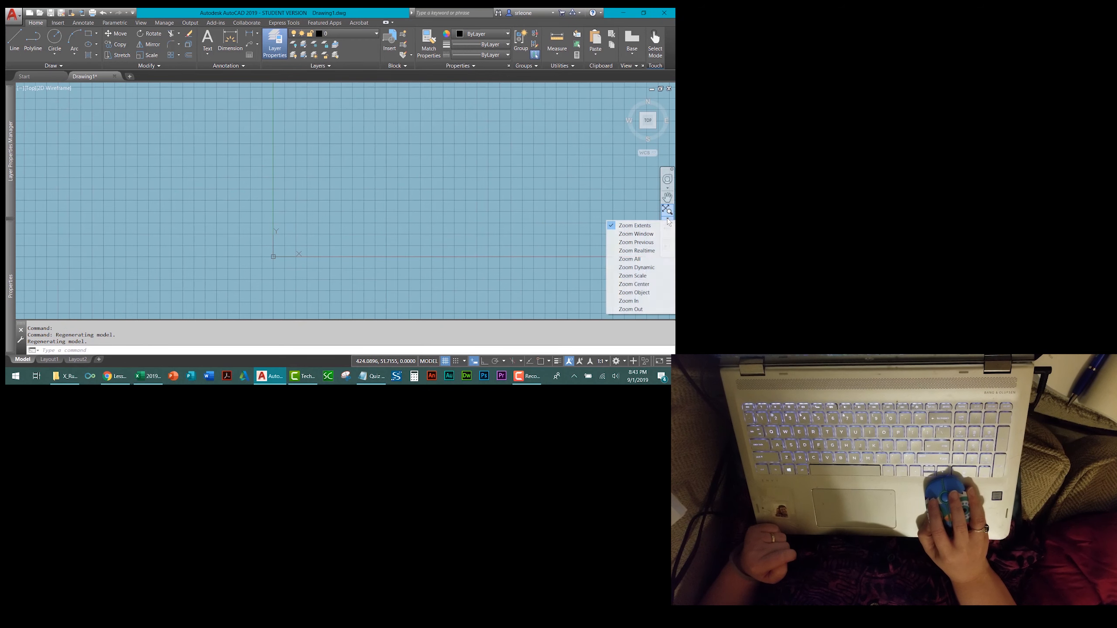
pyautogui.click(640, 251)
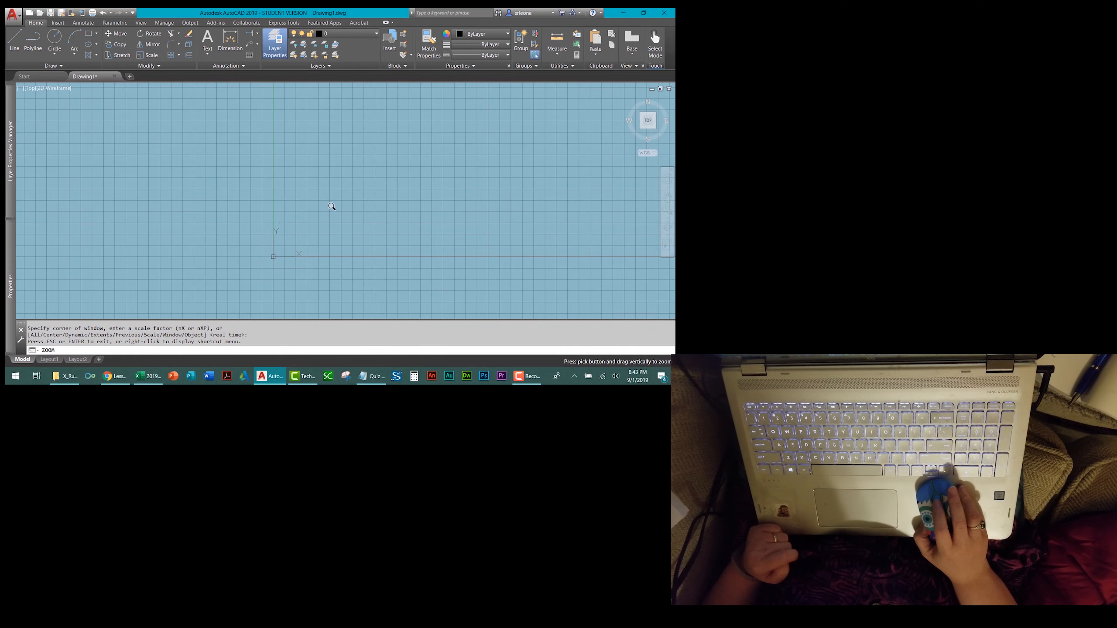
pyautogui.scroll(4, 336, 207)
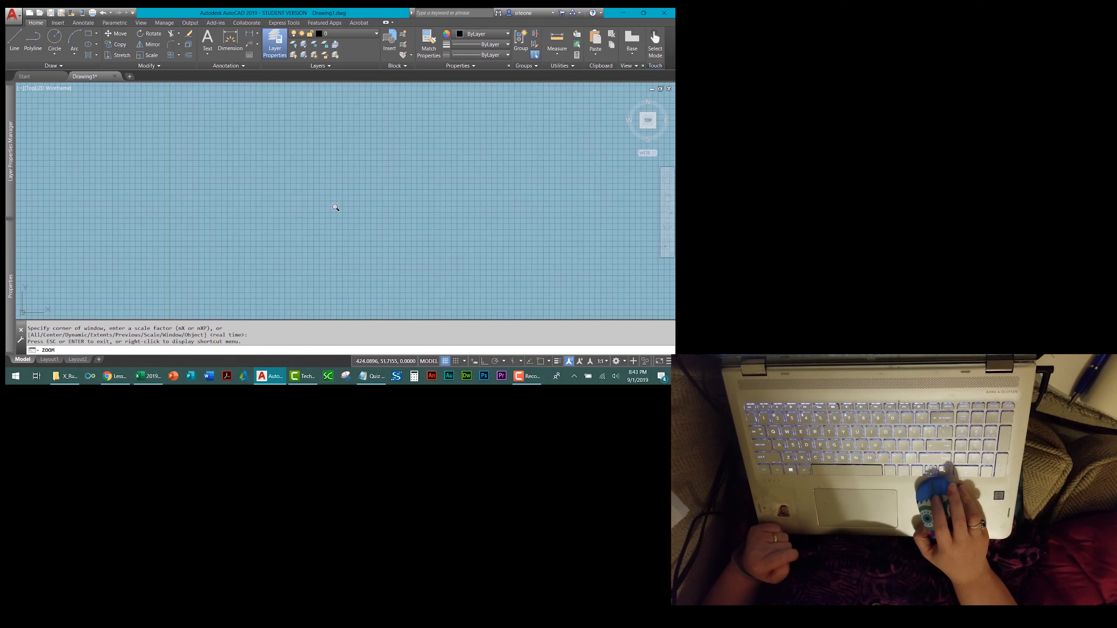
pyautogui.scroll(-15, 336, 201)
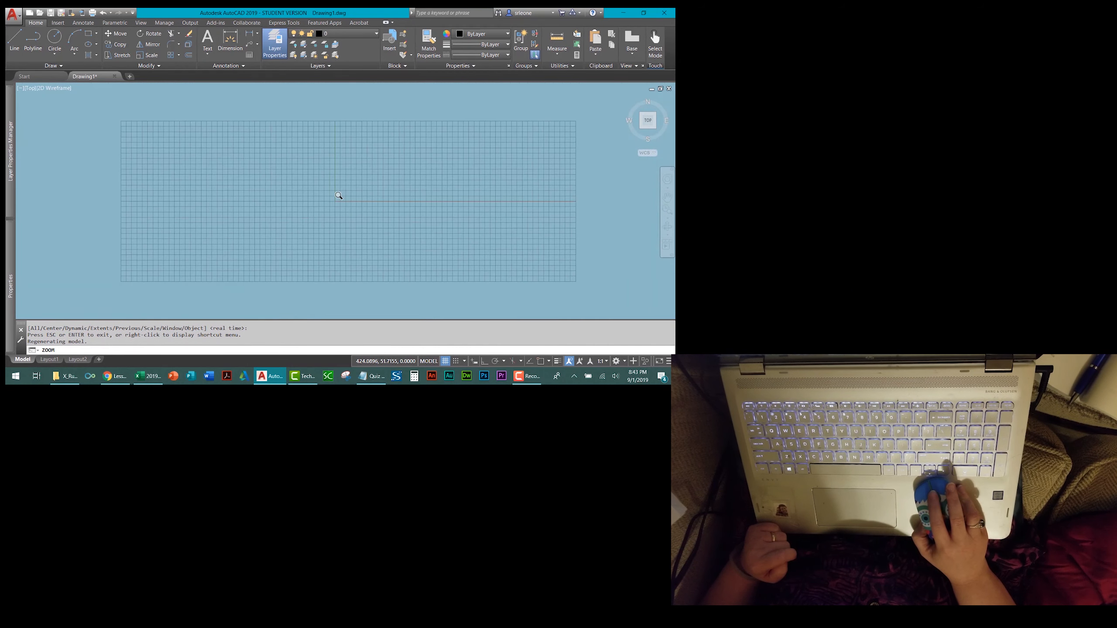
pyautogui.scroll(-6, 337, 196)
pyautogui.scroll(4, 337, 198)
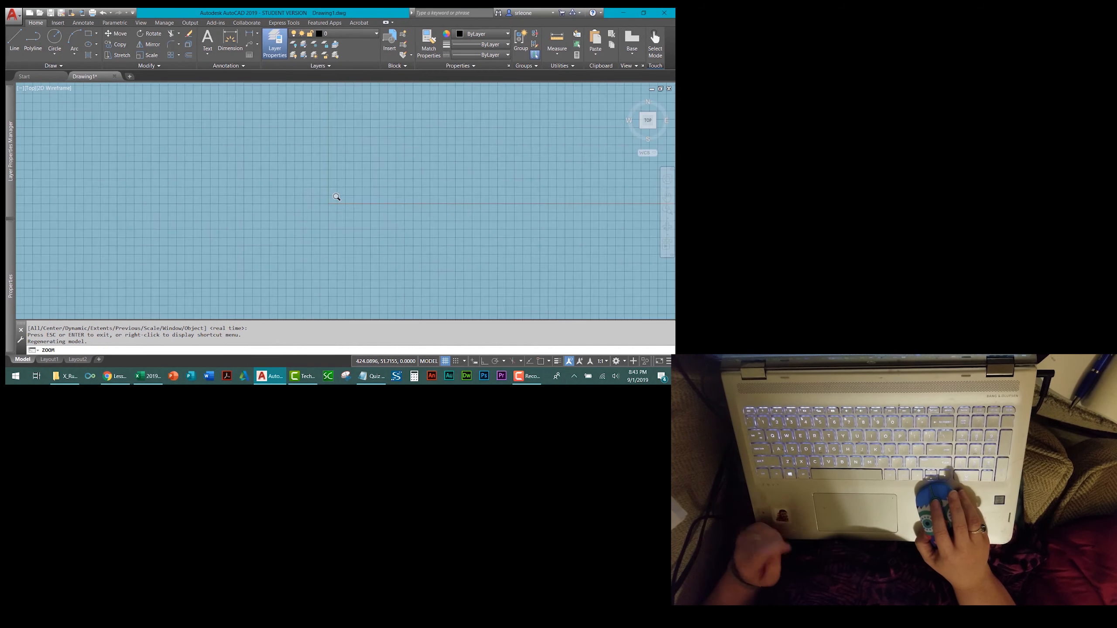
pyautogui.press('Escape')
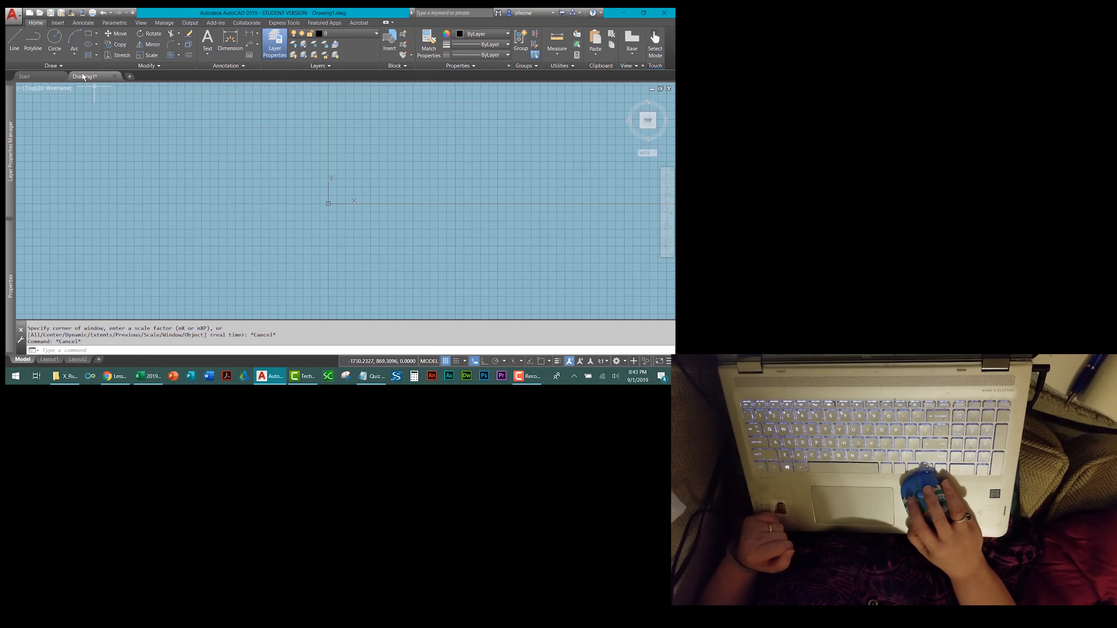
# Draw an irregular closed polyline with seven vertices around the origin, using the Close option for the last segment.
pyautogui.click(33, 41)
pyautogui.click(255, 149)
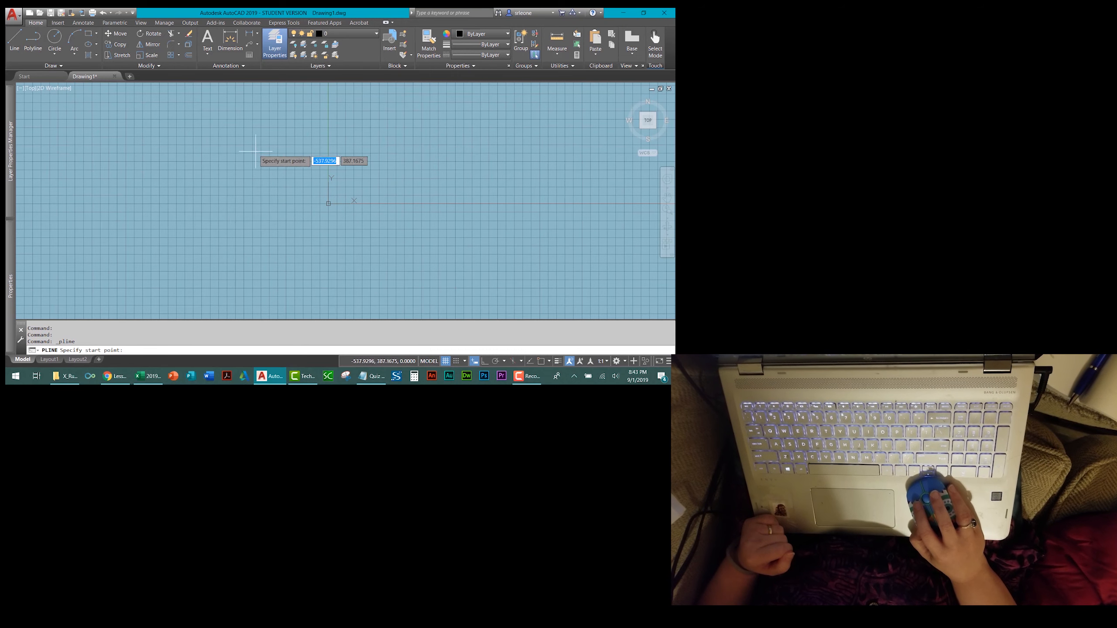
pyautogui.click(227, 213)
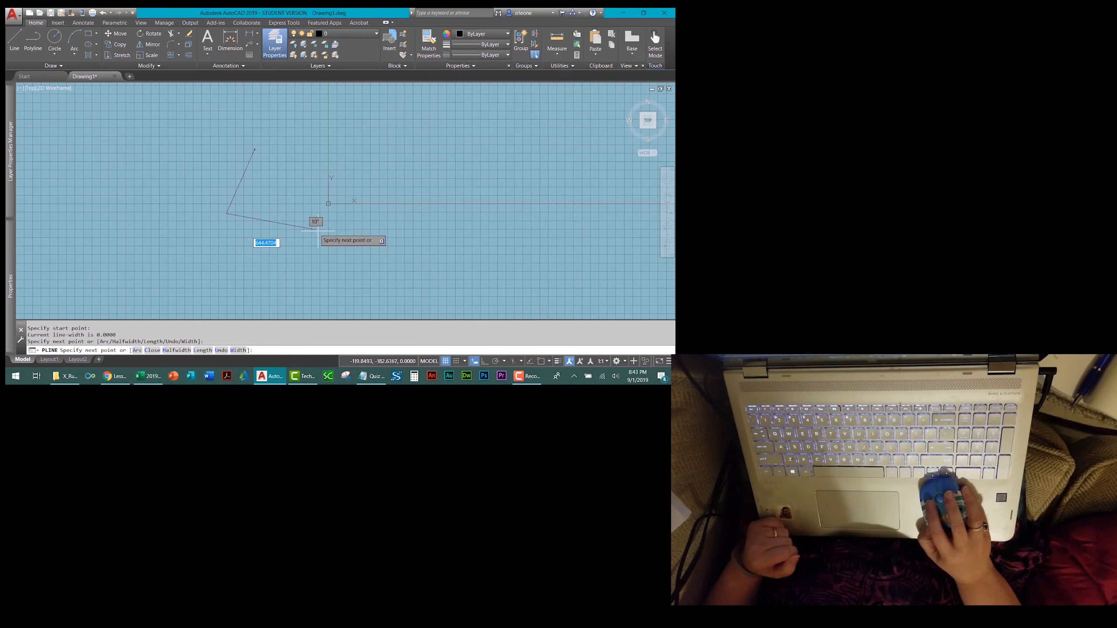
pyautogui.click(346, 246)
pyautogui.click(438, 191)
pyautogui.click(414, 138)
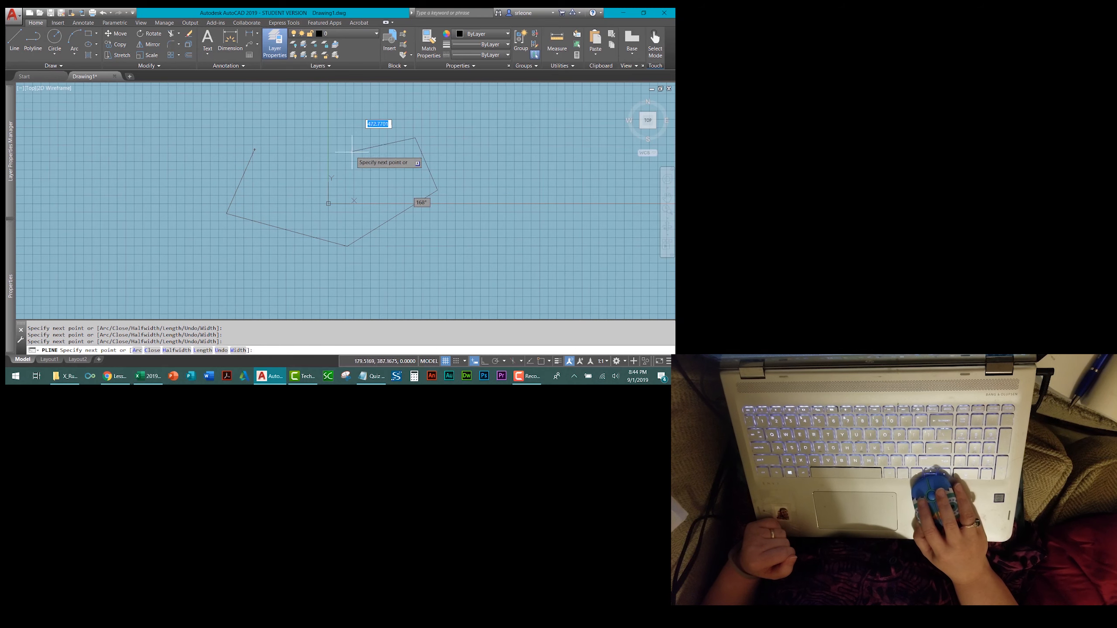
pyautogui.click(341, 162)
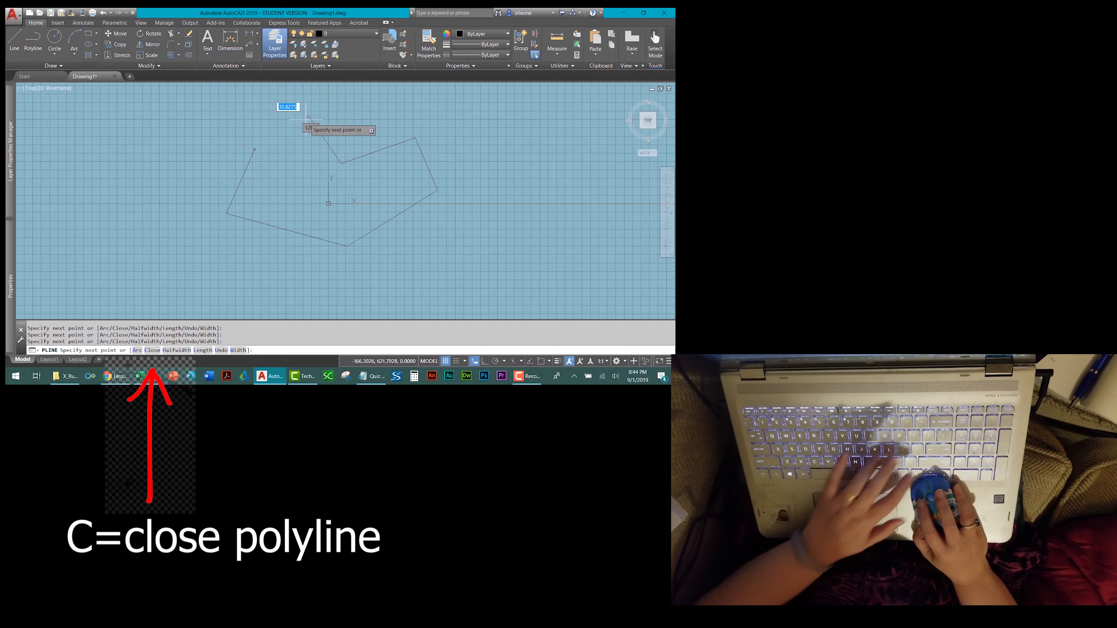
pyautogui.write('c')
pyautogui.press('Return')
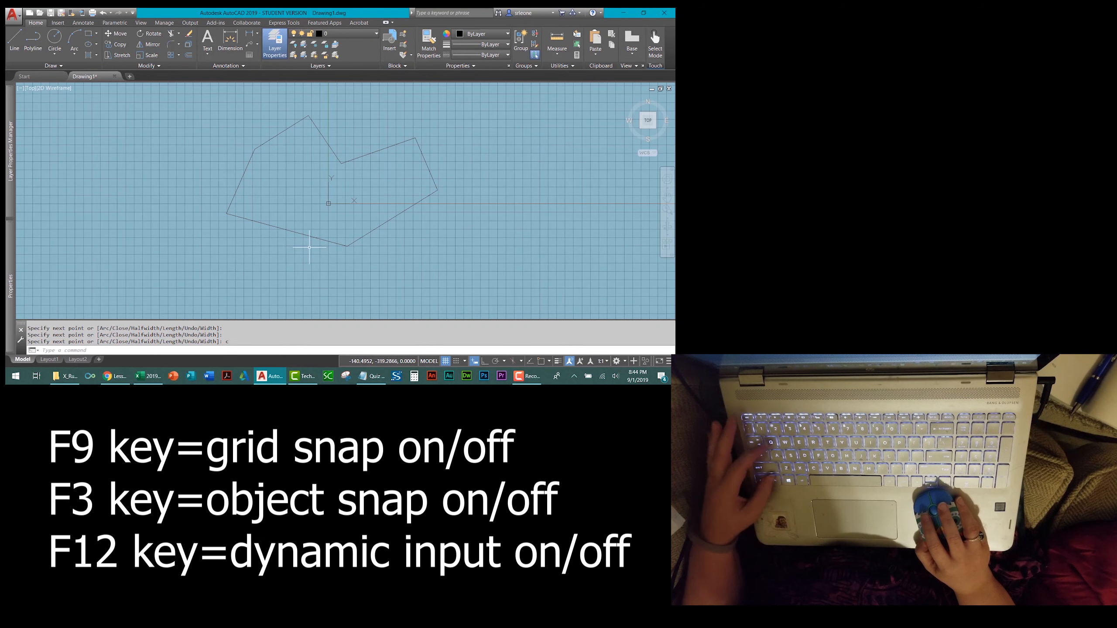
# Turn on object snap and check the polyline's grips by selecting it briefly.
pyautogui.press('F3')
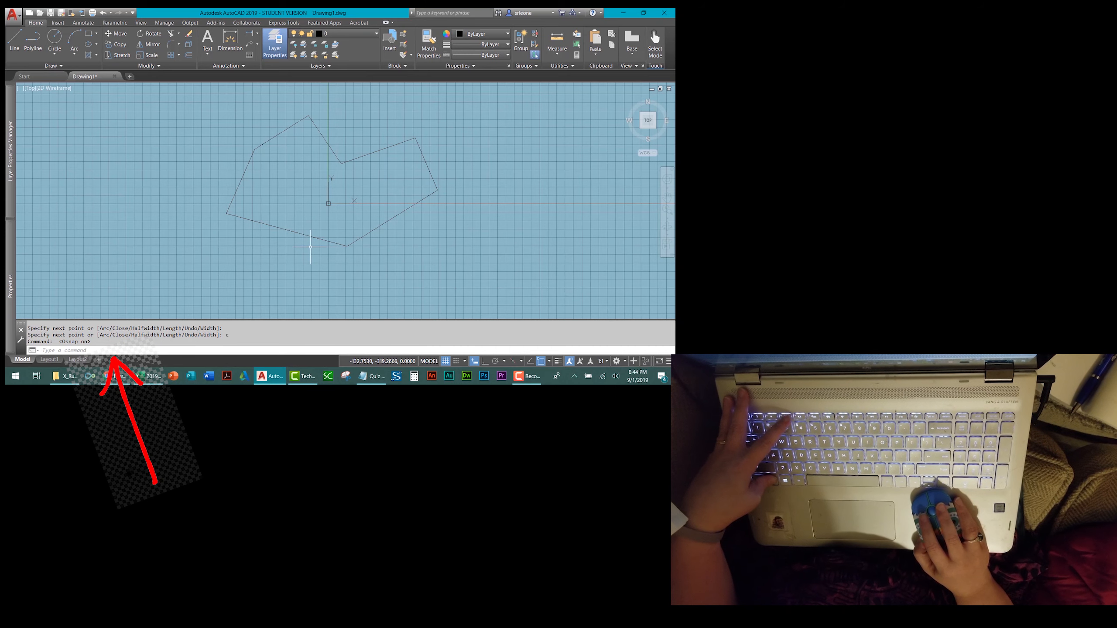
pyautogui.press('F3')
pyautogui.press('F3')
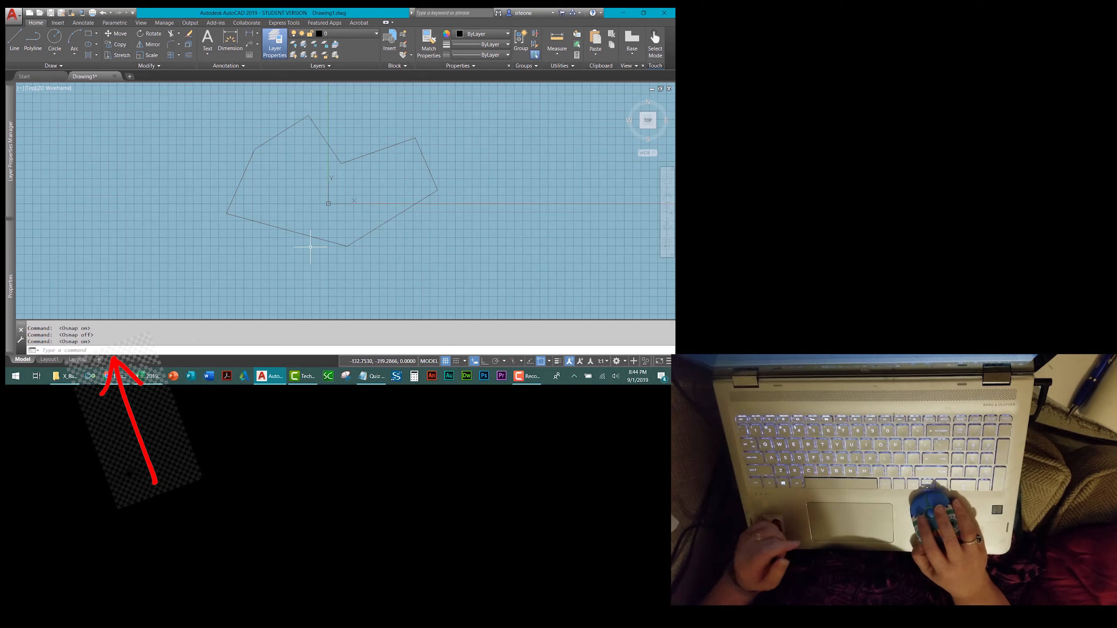
pyautogui.click(245, 168)
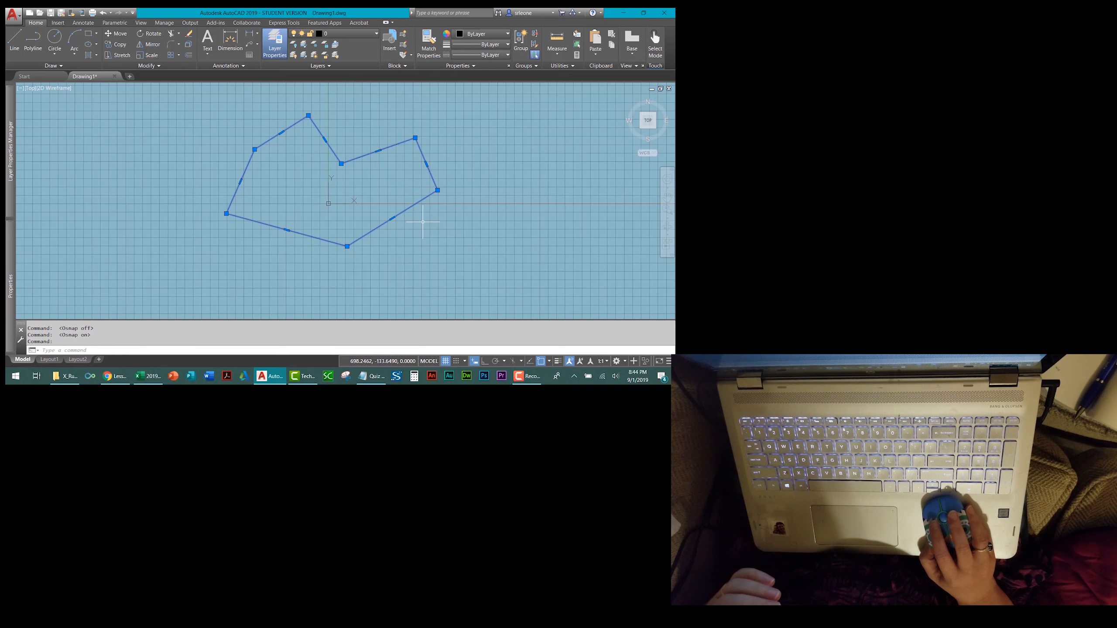
pyautogui.press('Escape')
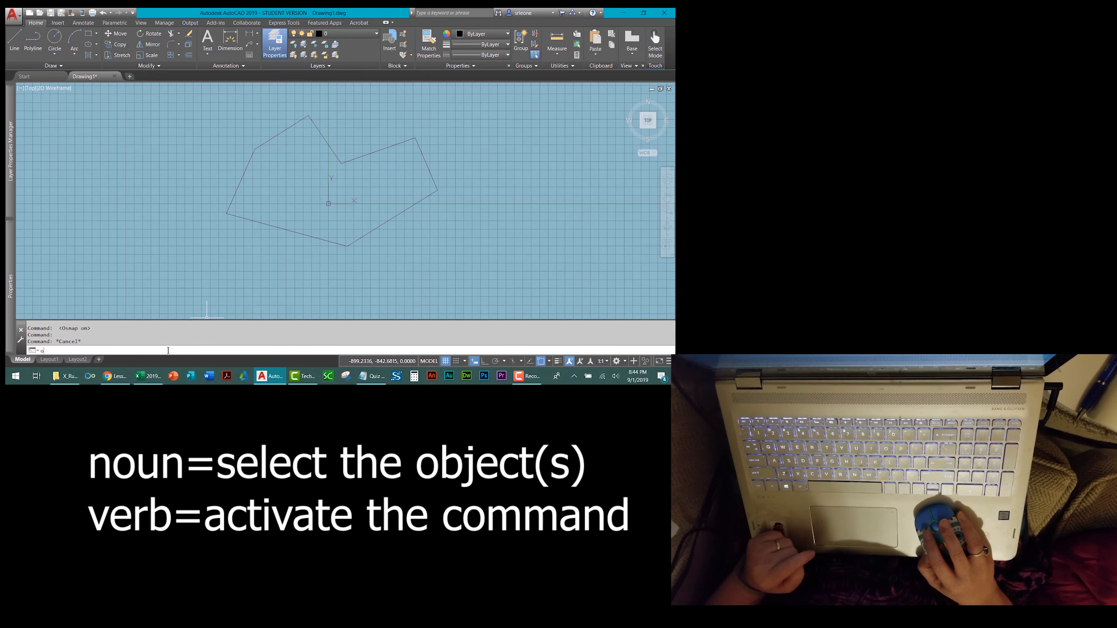
pyautogui.press('Return')
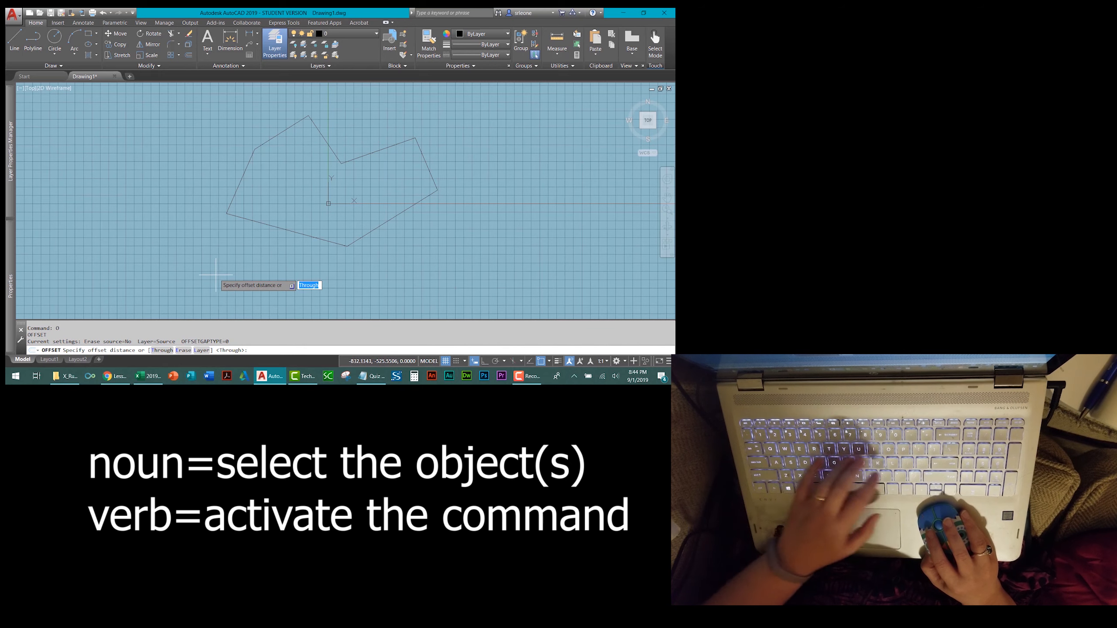
pyautogui.write('2')
pyautogui.press('Return')
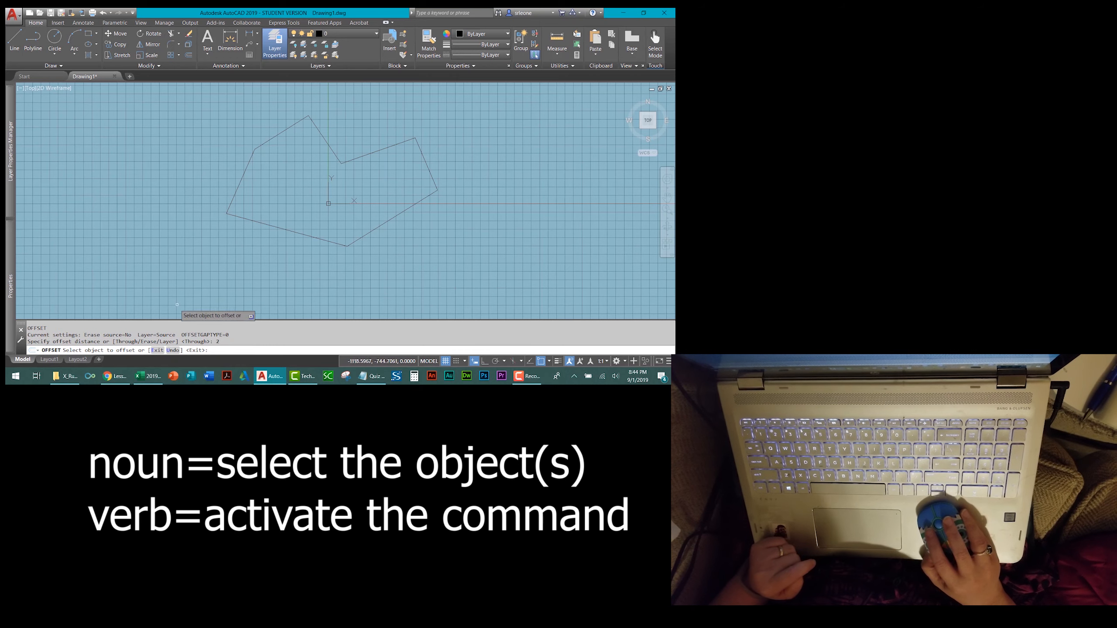
pyautogui.click(244, 171)
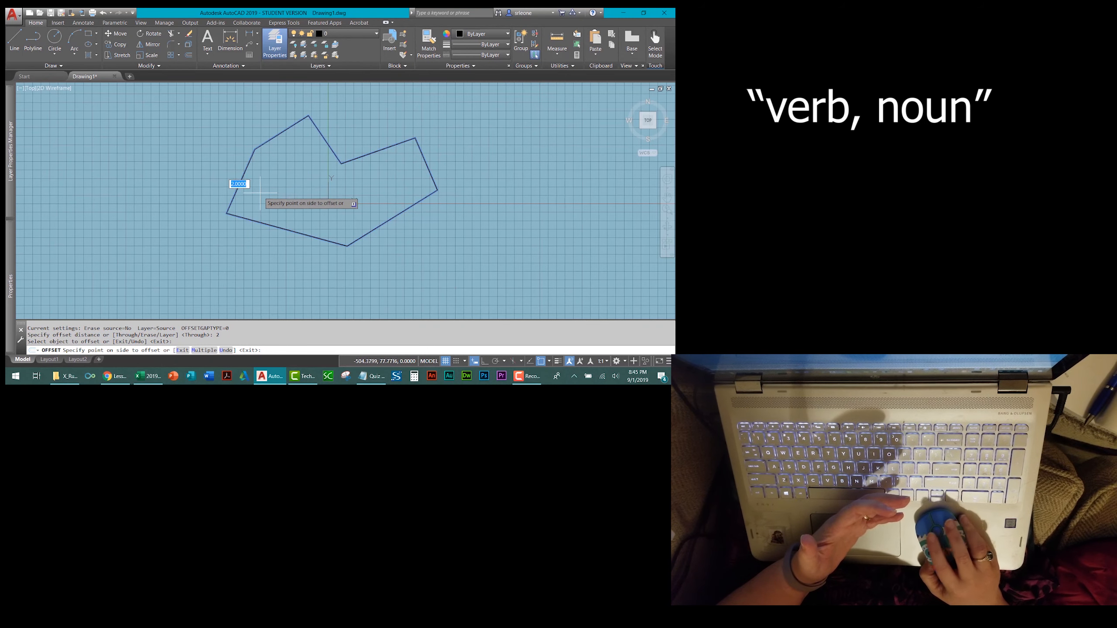
pyautogui.scroll(6, 240, 191)
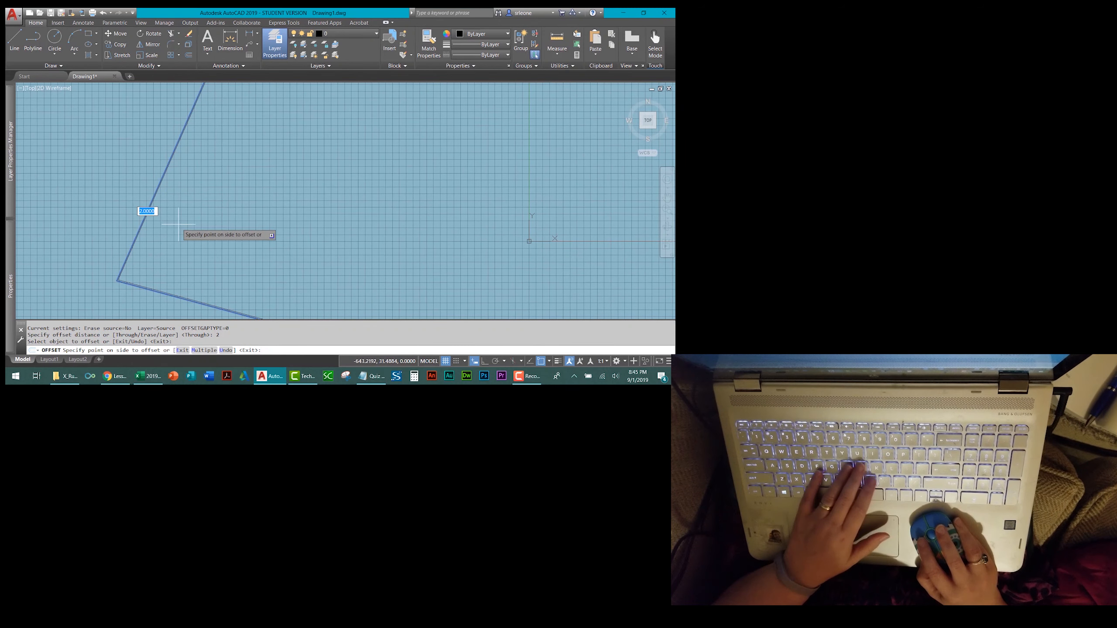
pyautogui.write('u')
pyautogui.press('Return')
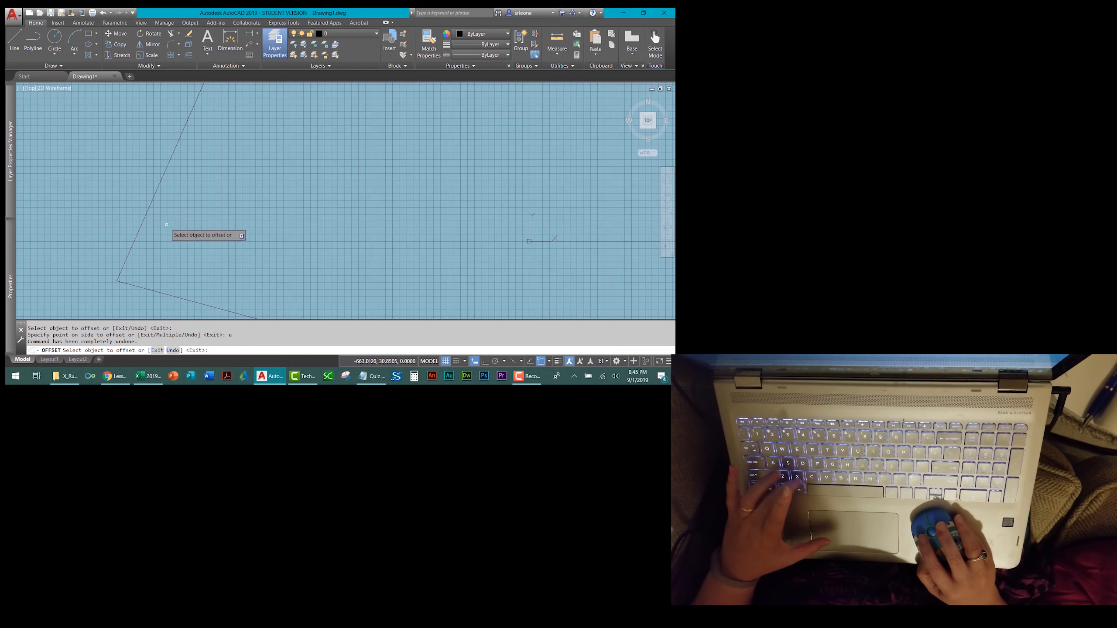
pyautogui.press('Escape')
pyautogui.press('Escape')
pyautogui.press('Escape')
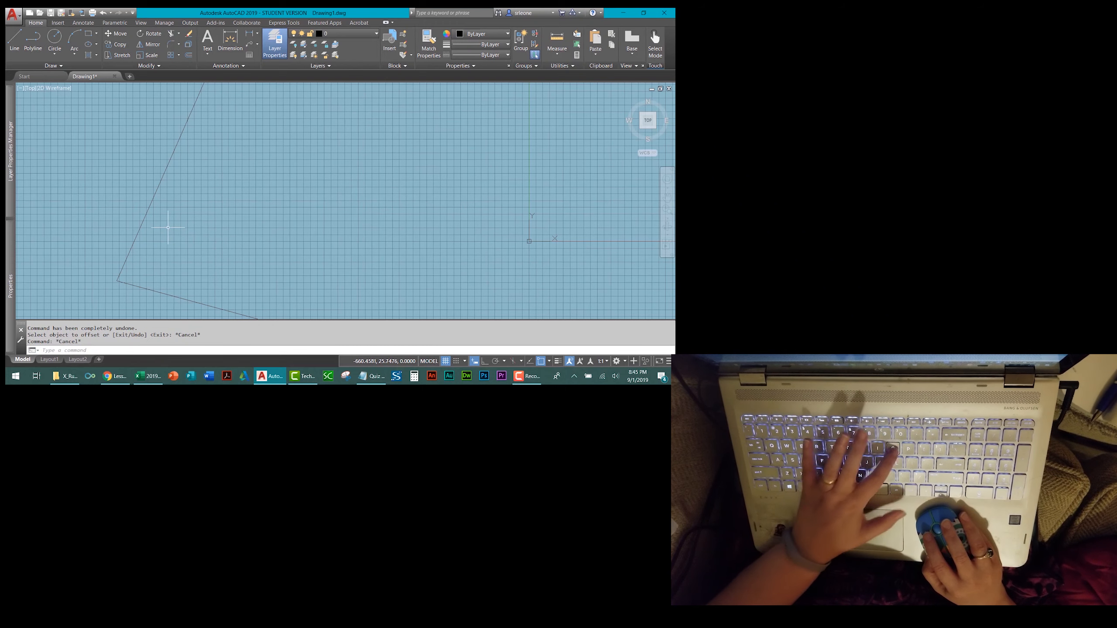
# Offset the closed polyline inward by 20, and offset the resulting copy inward by the same distance.
pyautogui.write('o')
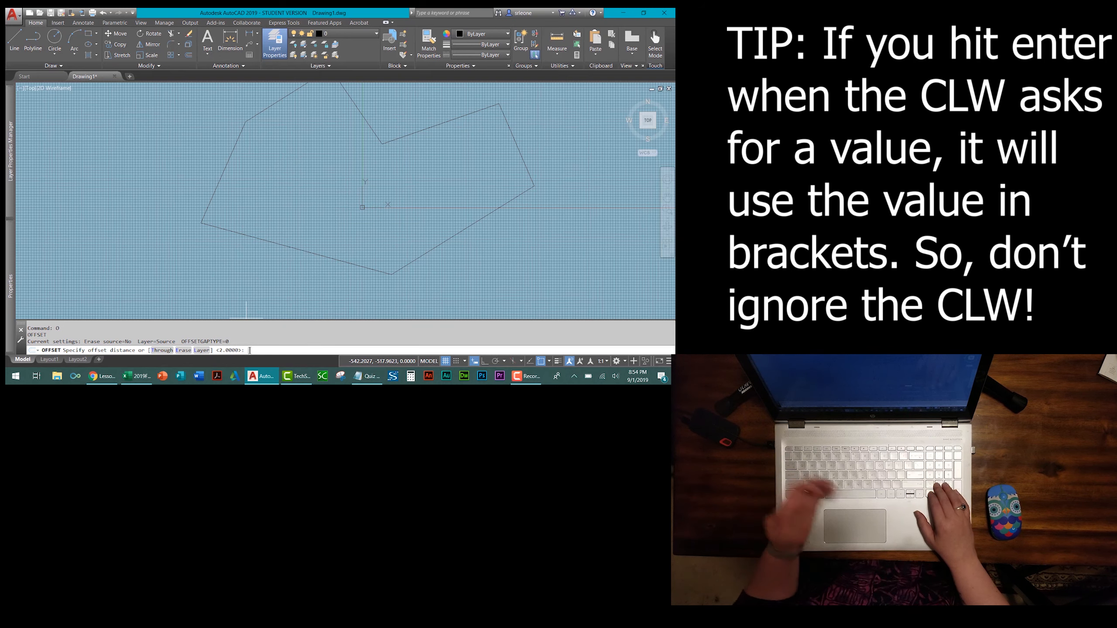
pyautogui.write('10')
pyautogui.press('Return')
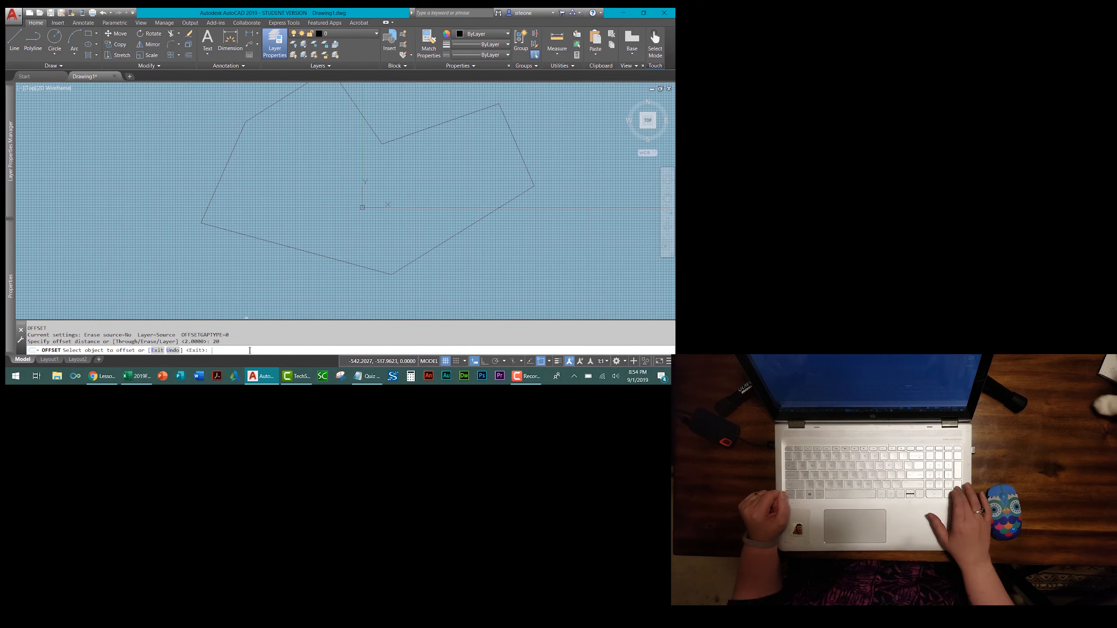
pyautogui.click(214, 192)
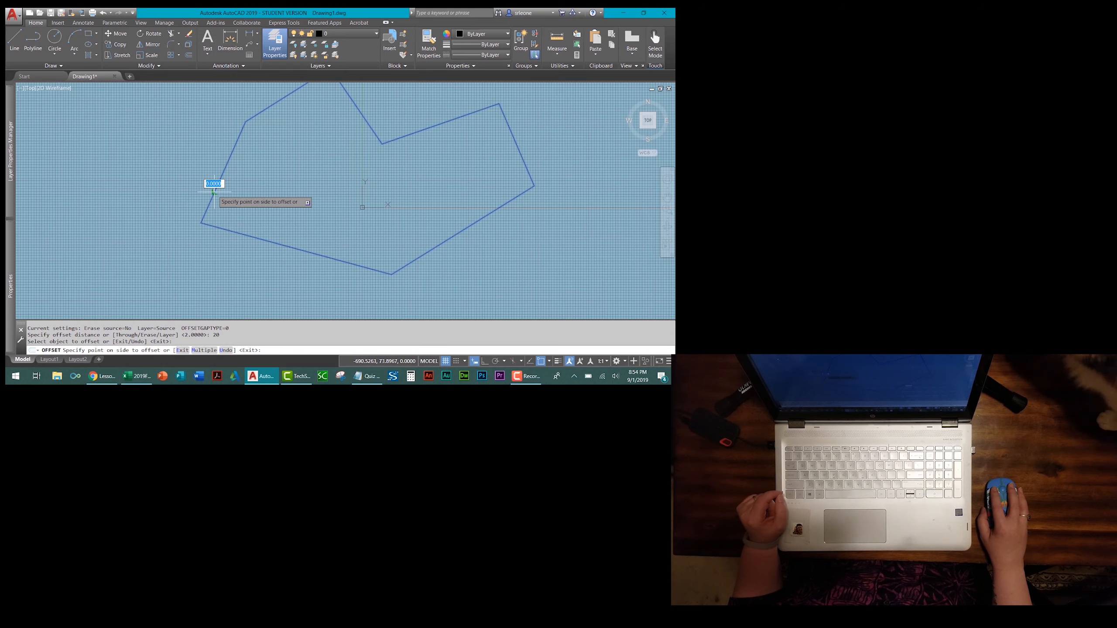
pyautogui.click(254, 192)
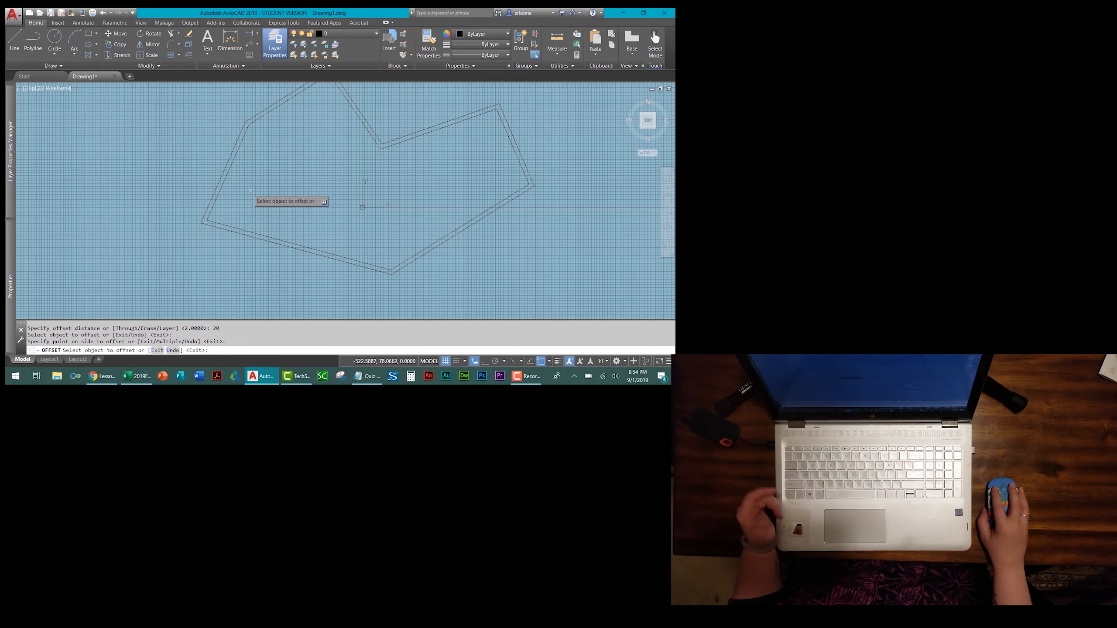
pyautogui.click(221, 189)
pyautogui.click(257, 185)
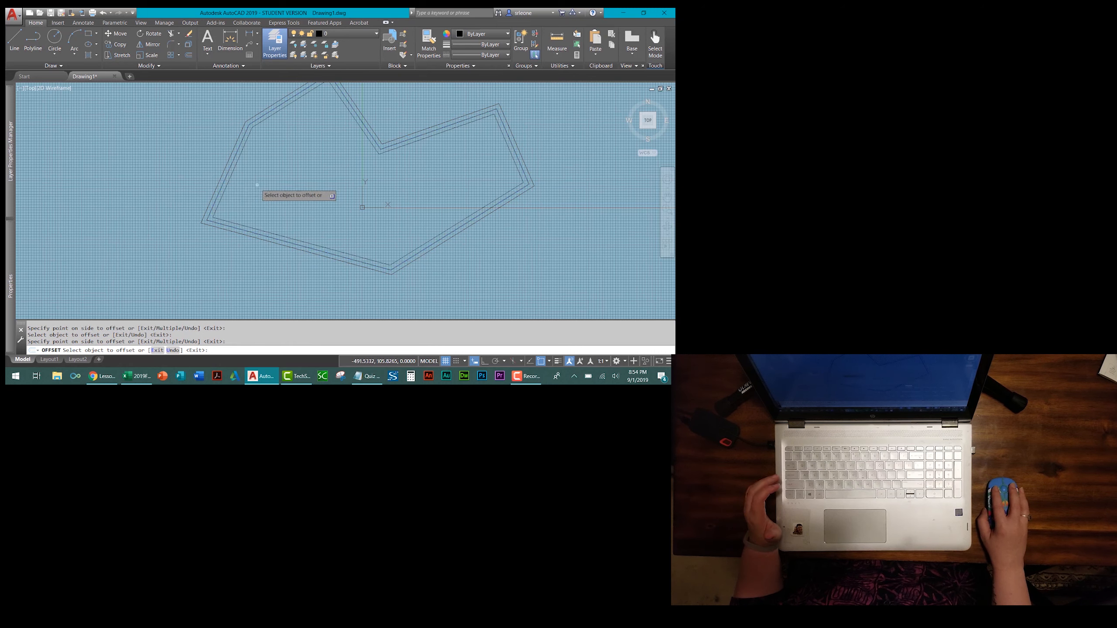
pyautogui.press('Escape')
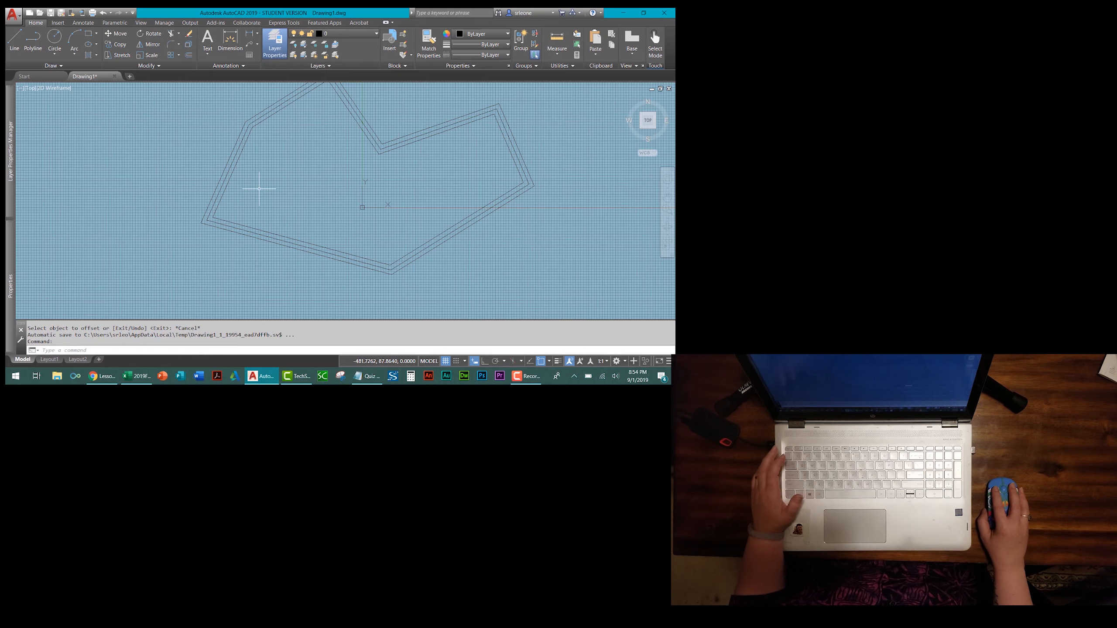
pyautogui.write('o')
pyautogui.press('Return')
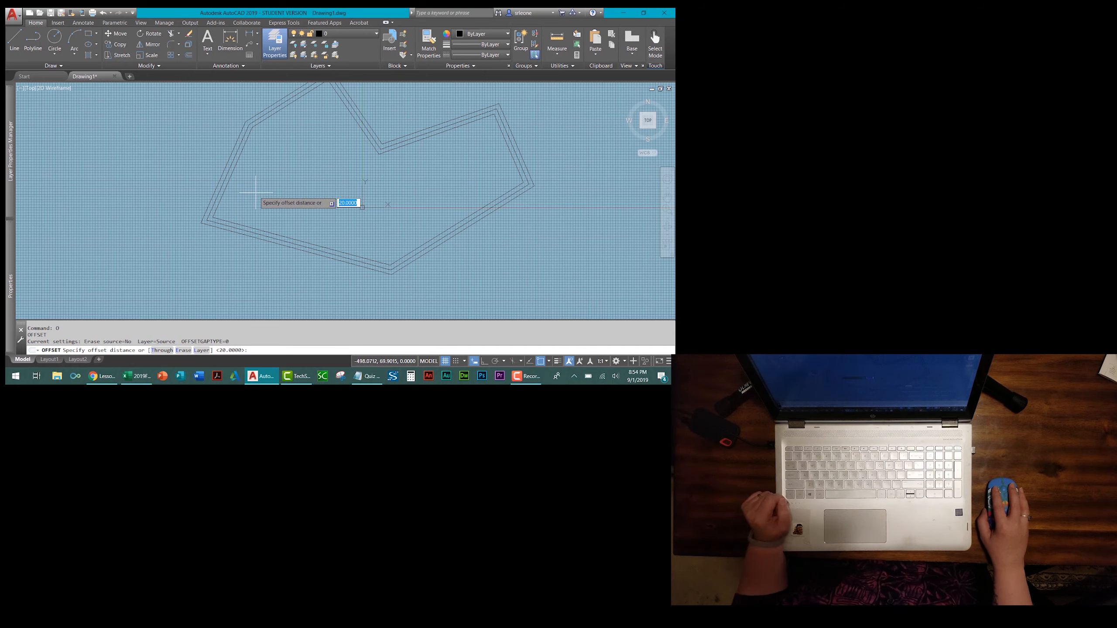
pyautogui.press('Escape')
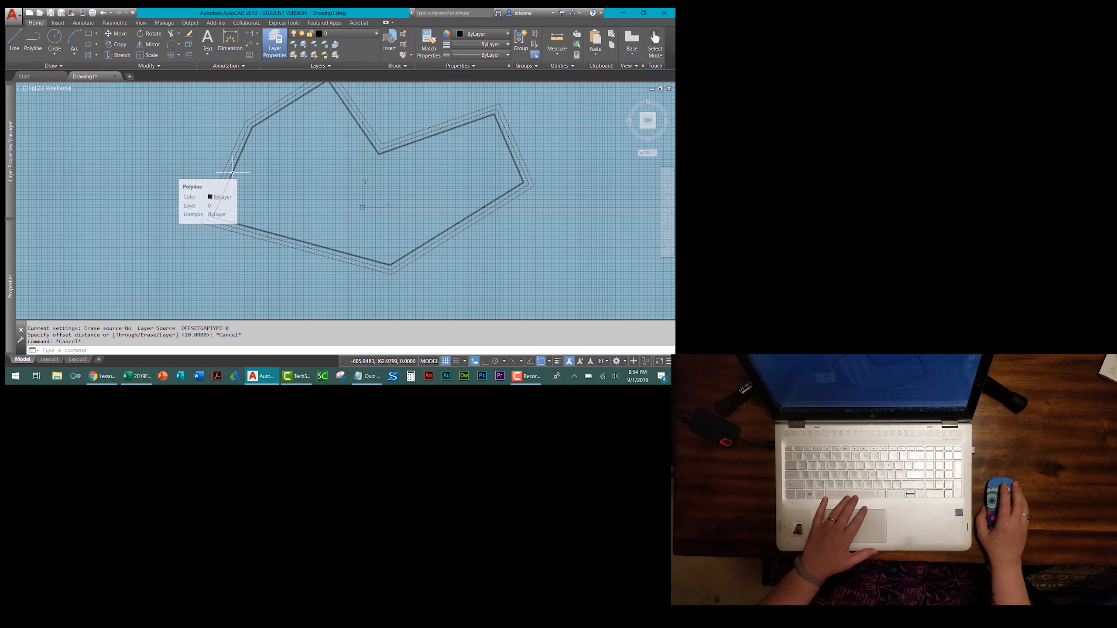
pyautogui.press('space')
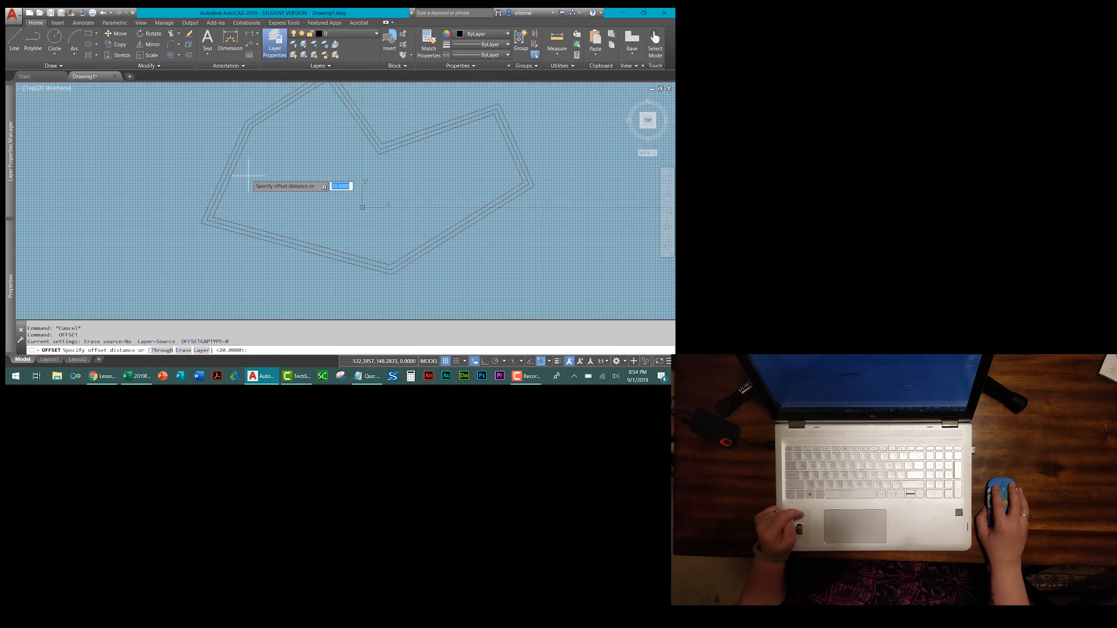
pyautogui.press('Escape')
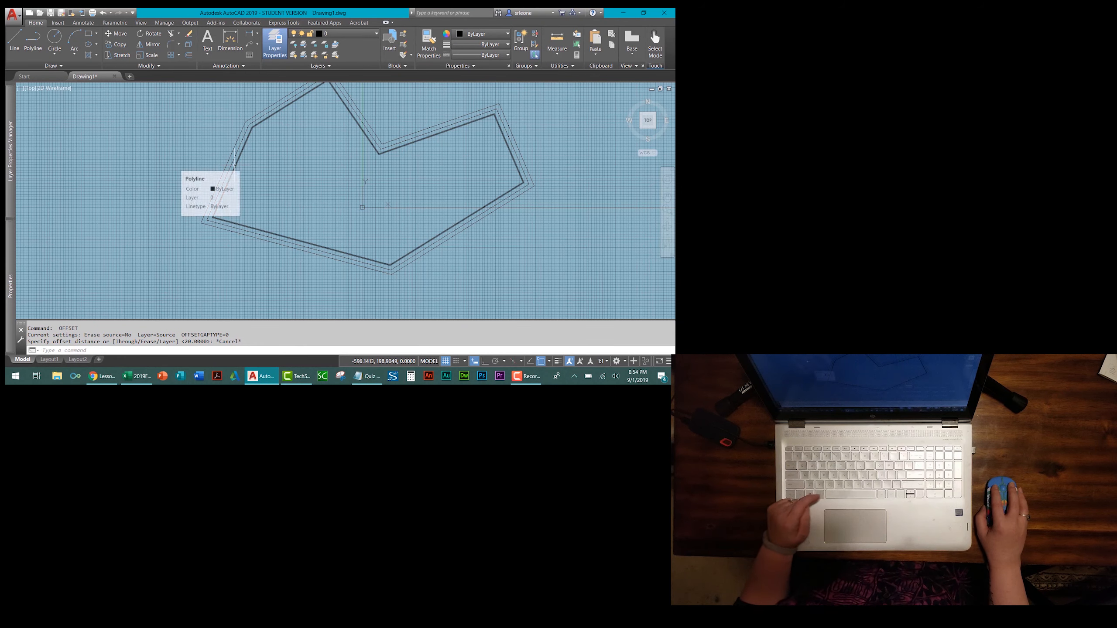
# Offset the innermost of the three nested polylines inward by 200.
pyautogui.click(234, 165)
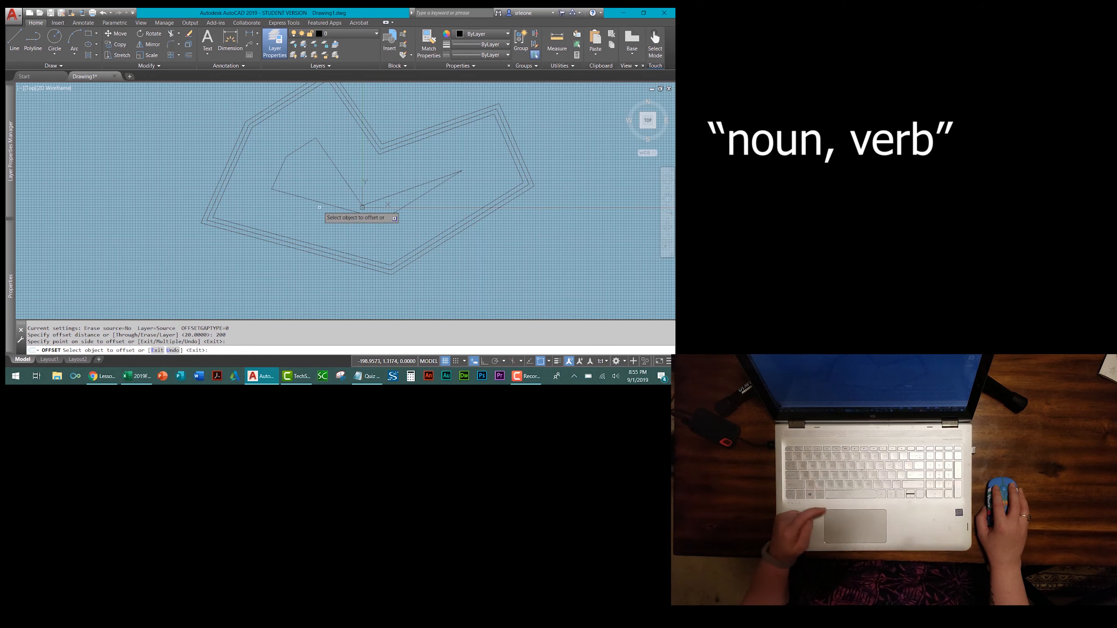
pyautogui.press('Escape')
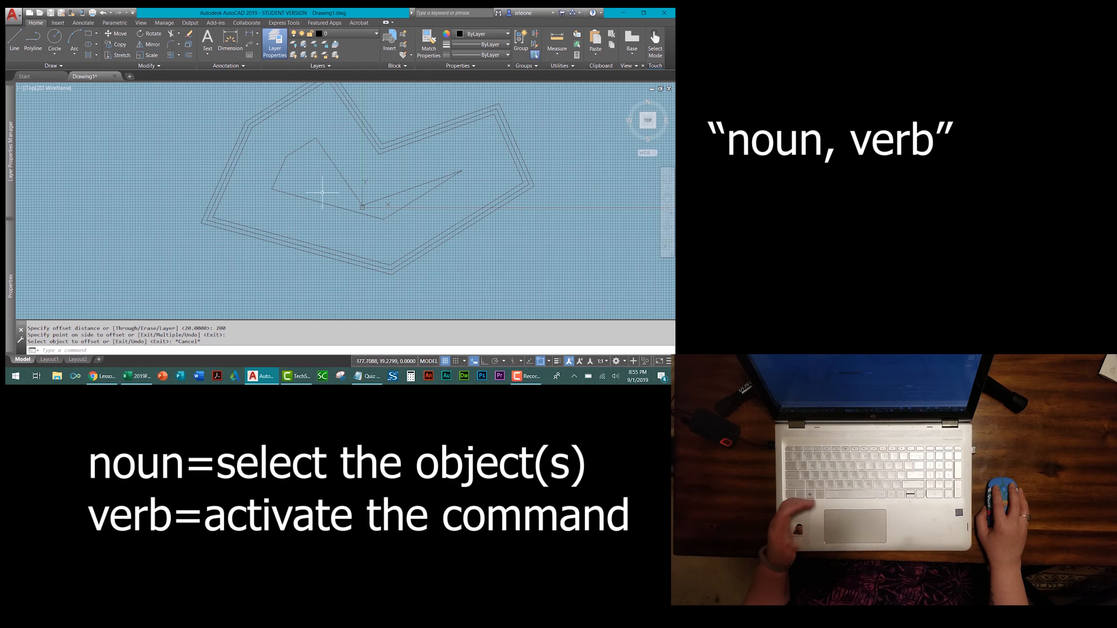
pyautogui.press('Escape')
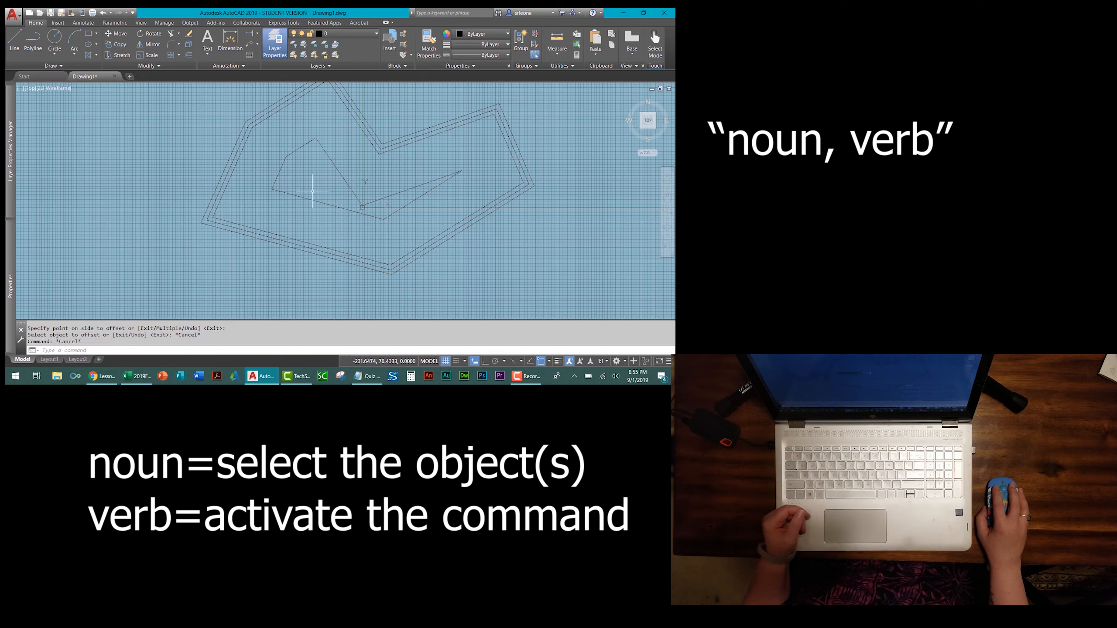
# Select the polyline made by the 200 offset first, and offset it inward by 100.
pyautogui.click(283, 164)
pyautogui.press('Return')
pyautogui.write('100')
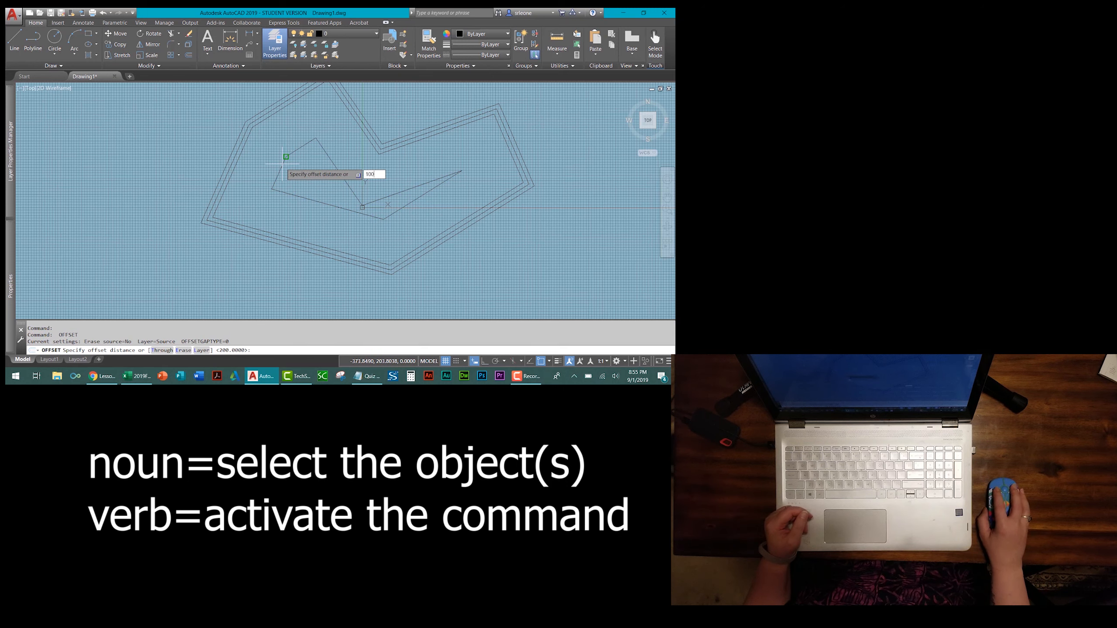
pyautogui.press('Return')
pyautogui.click(306, 180)
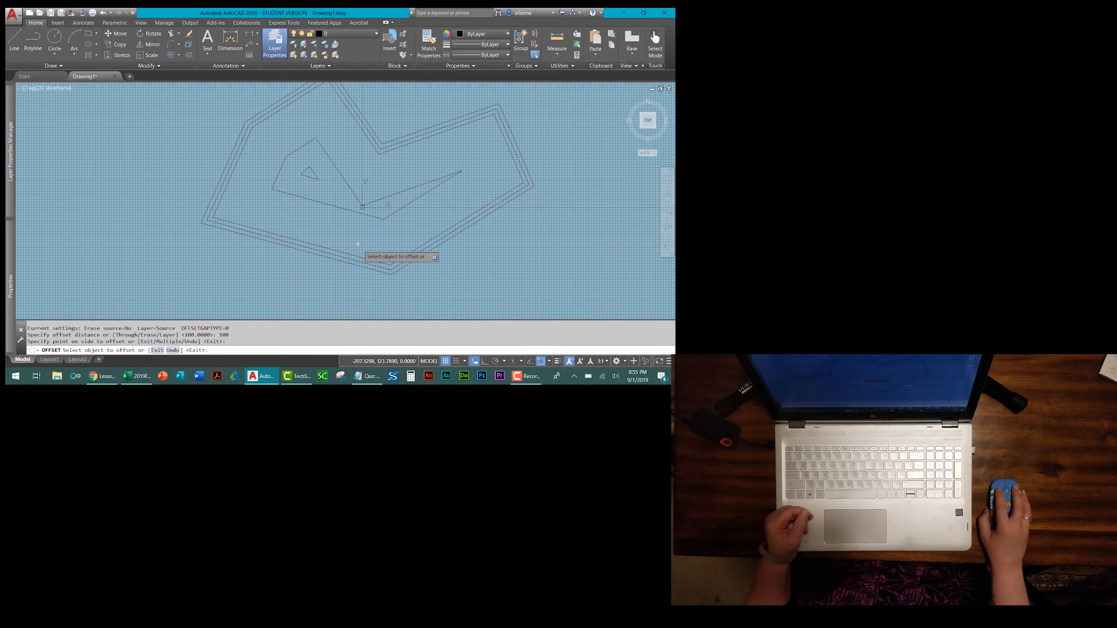
pyautogui.press('Escape')
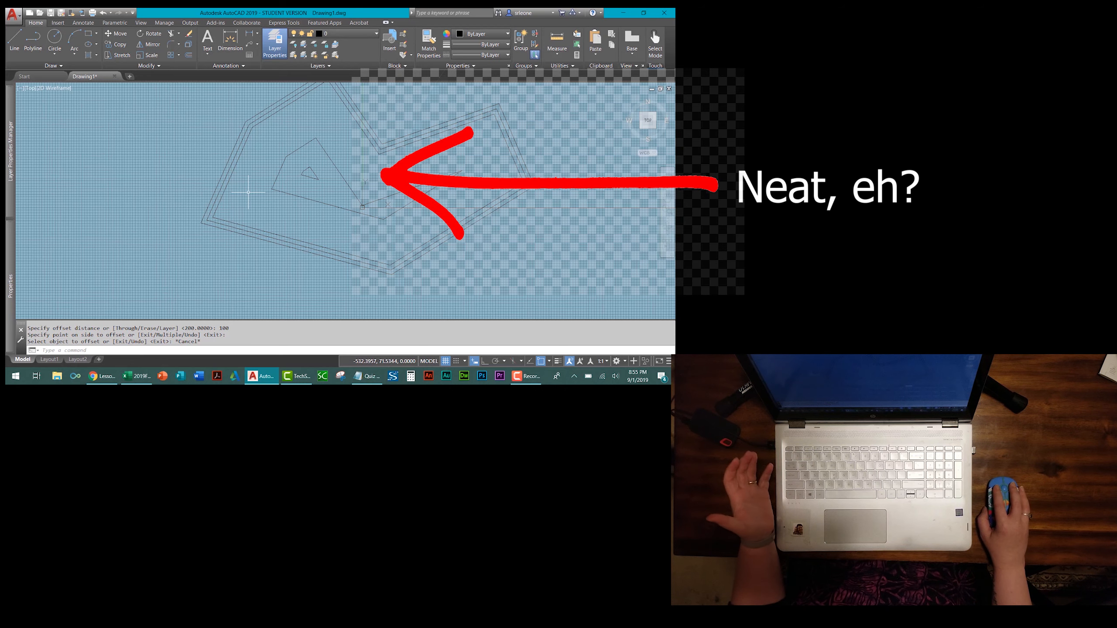
# Set the point style with PTYPE to the symbol combining a circle, a square and a plus cross.
pyautogui.write('PTYPE')
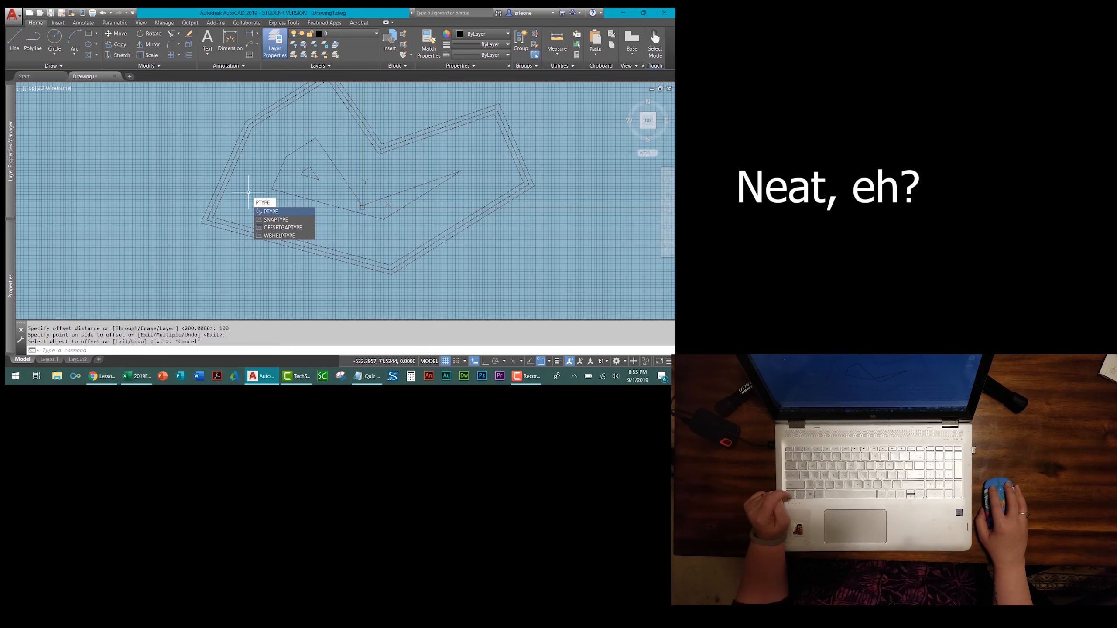
pyautogui.press('Return')
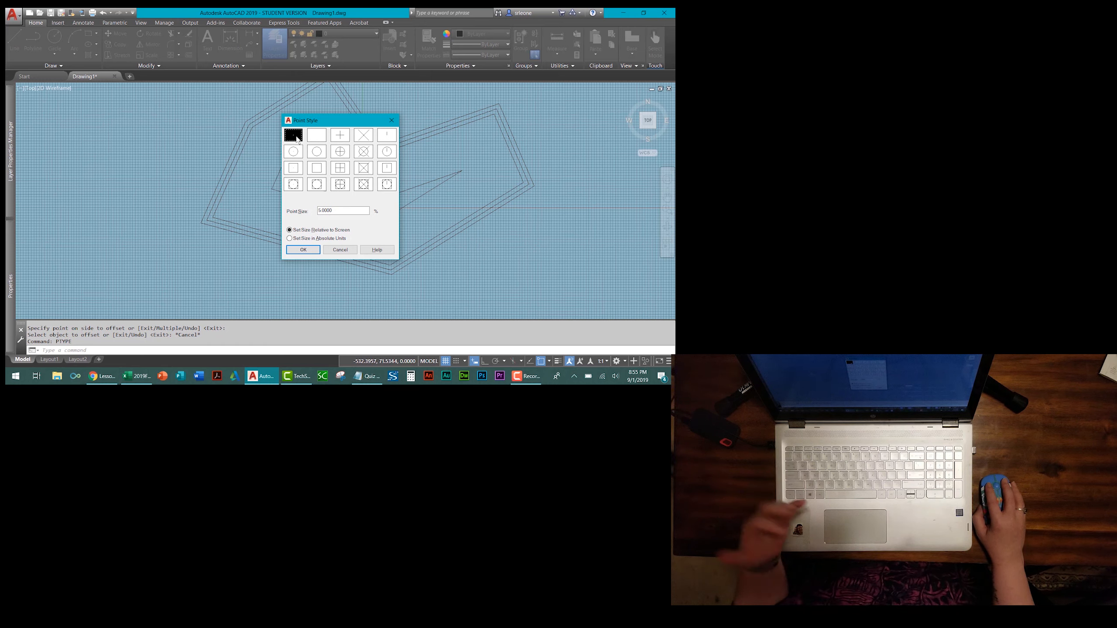
pyautogui.click(341, 186)
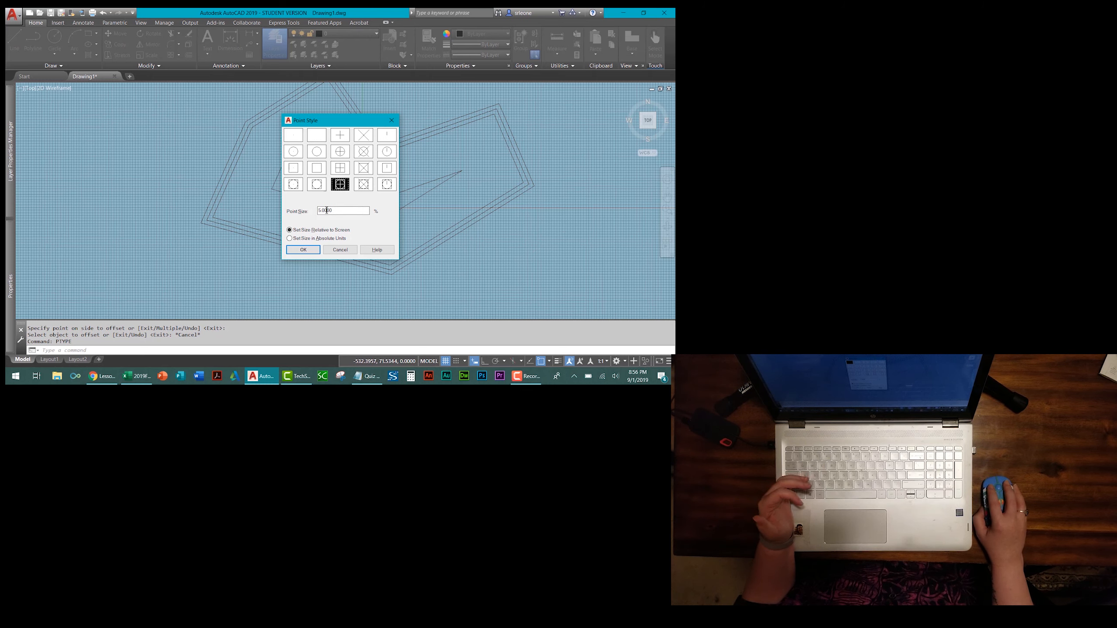
pyautogui.click(303, 249)
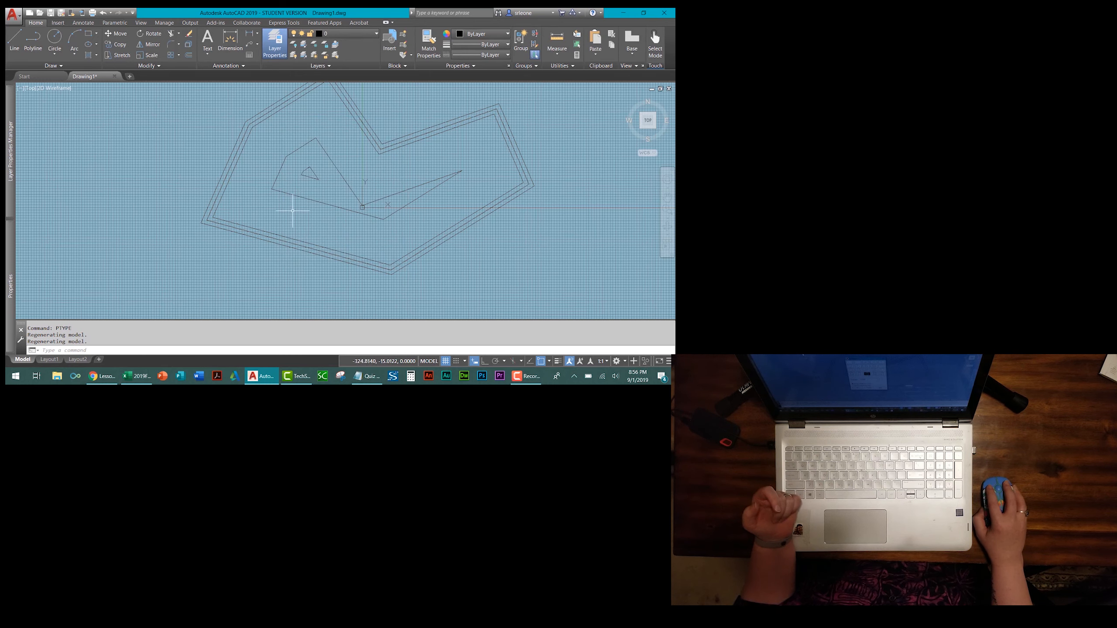
# Place a single point on the leftmost vertex of the polyline made by the 200 offset.
pyautogui.write('po')
pyautogui.press('Return')
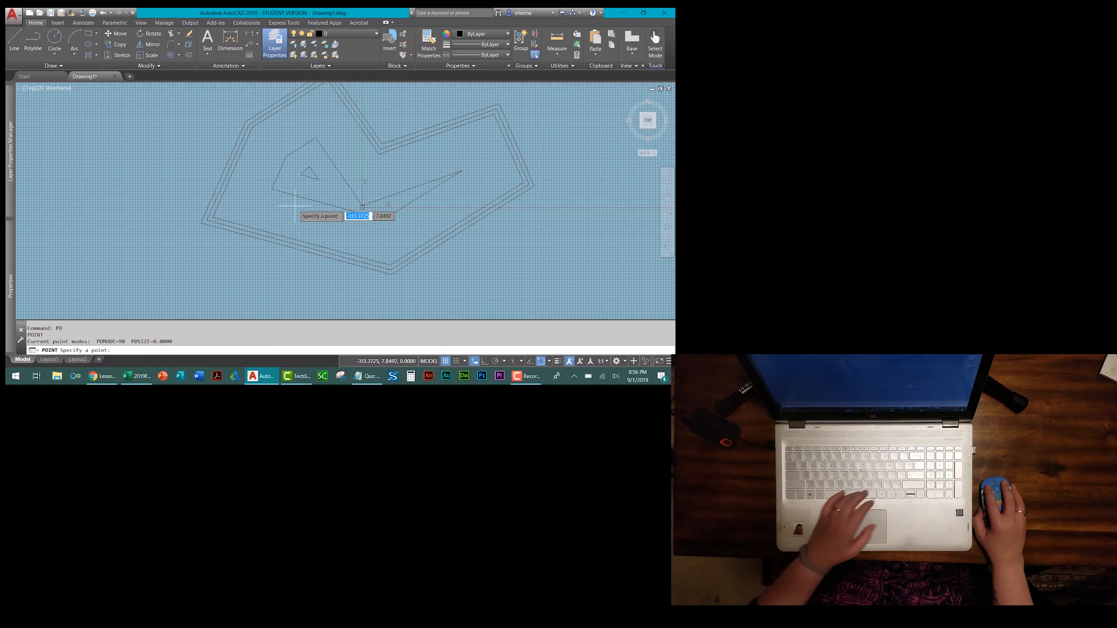
pyautogui.click(272, 189)
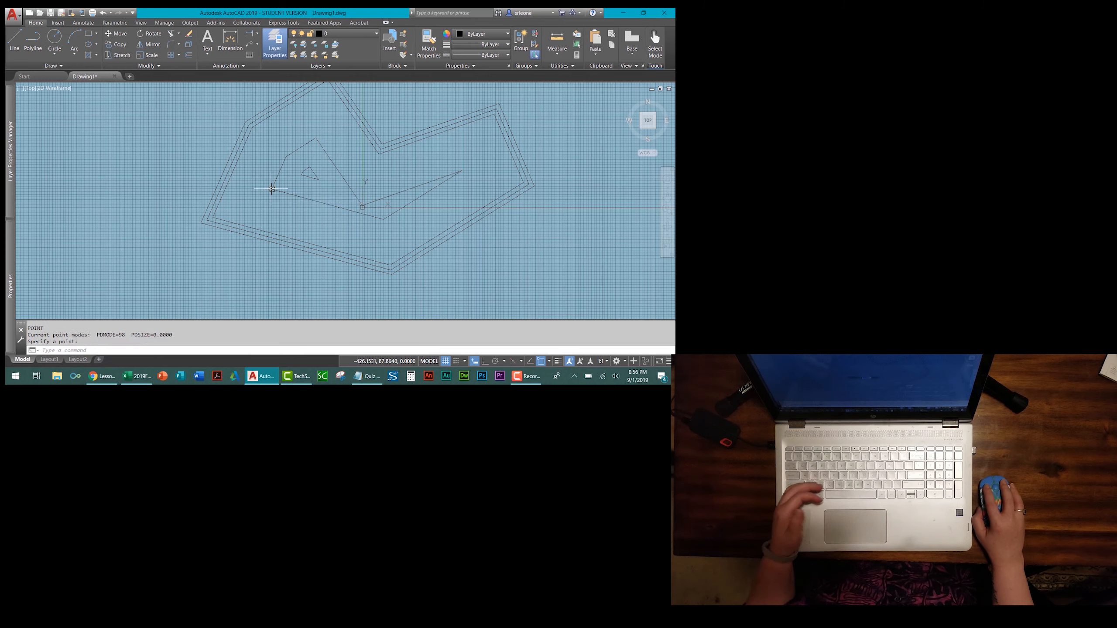
# Regenerate the display once zoomed in on the placed point and once zoomed out to refresh the point symbol's size.
pyautogui.scroll(4, 285, 193)
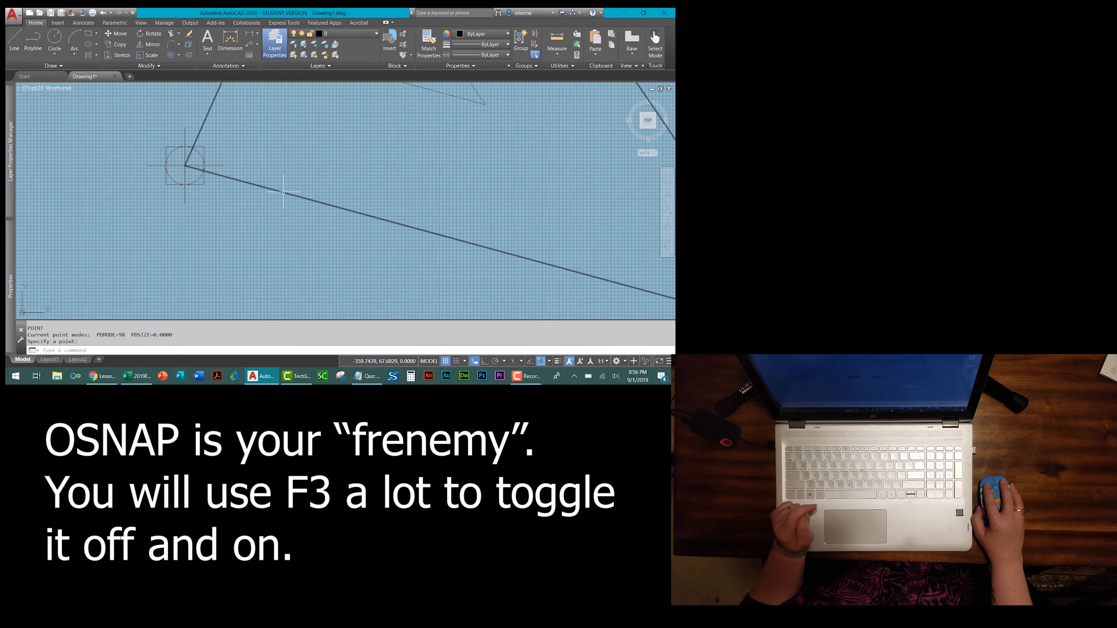
pyautogui.write('e')
pyautogui.press('Return')
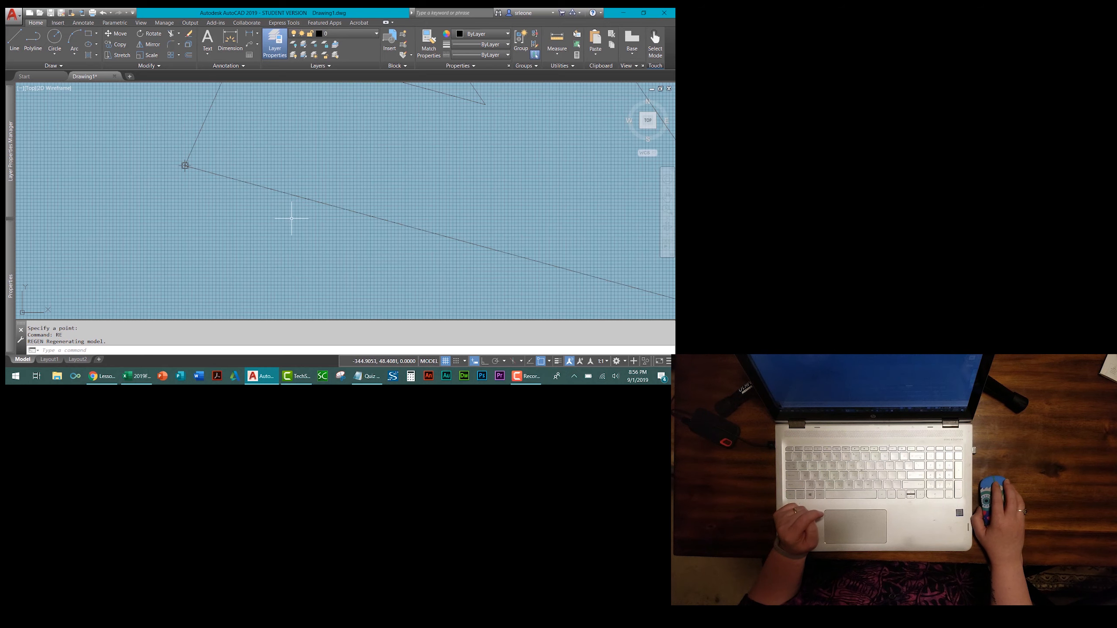
pyautogui.scroll(-3, 291, 219)
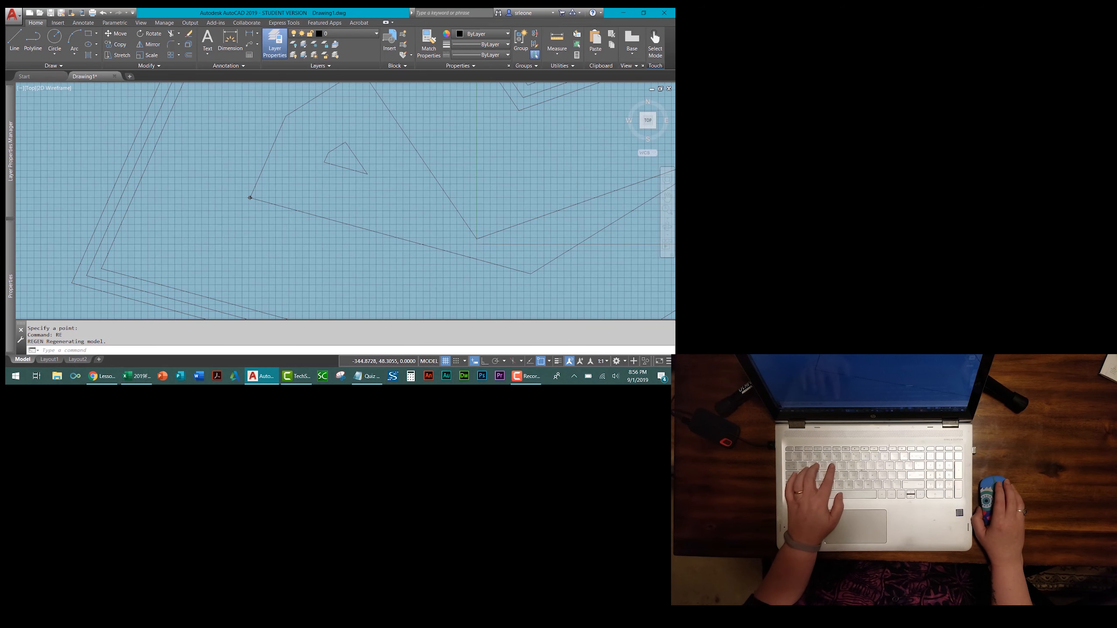
pyautogui.scroll(-2, 290, 217)
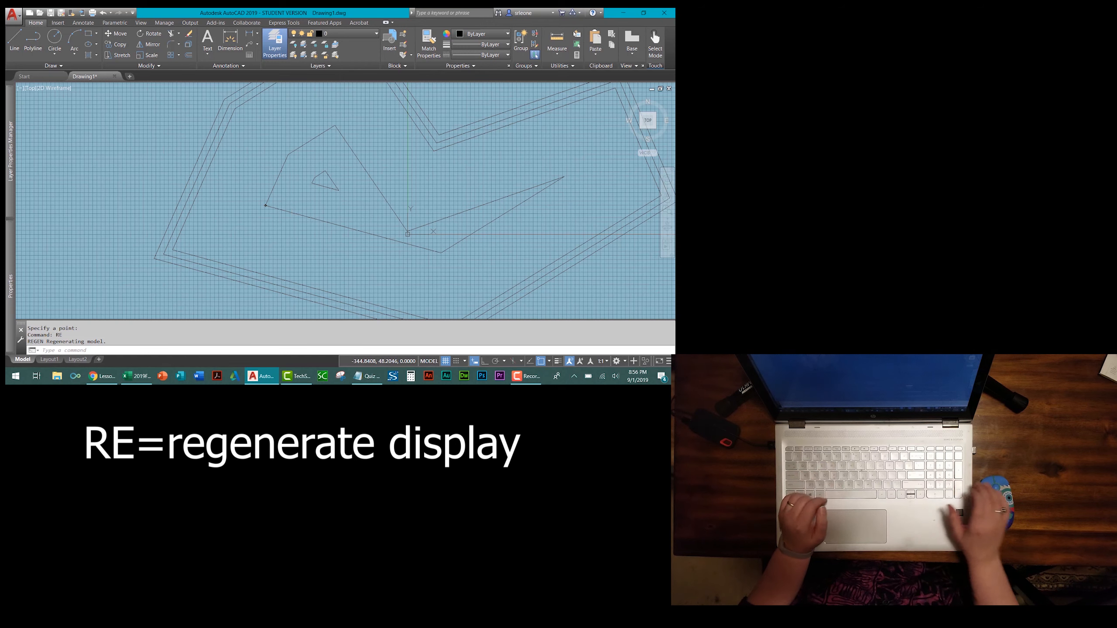
pyautogui.write('re')
pyautogui.press('Return')
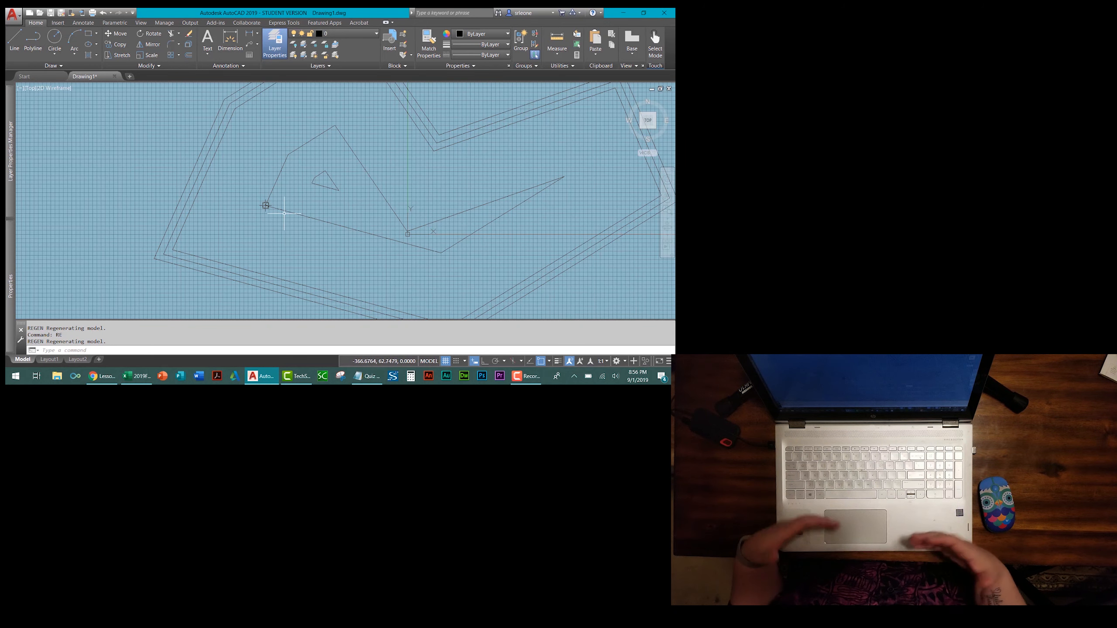
# Use Multiple Points to mark the outer polylines' lower-left and upper-left corners and four more vertices of the 200-offset polyline.
pyautogui.scroll(-2, 284, 214)
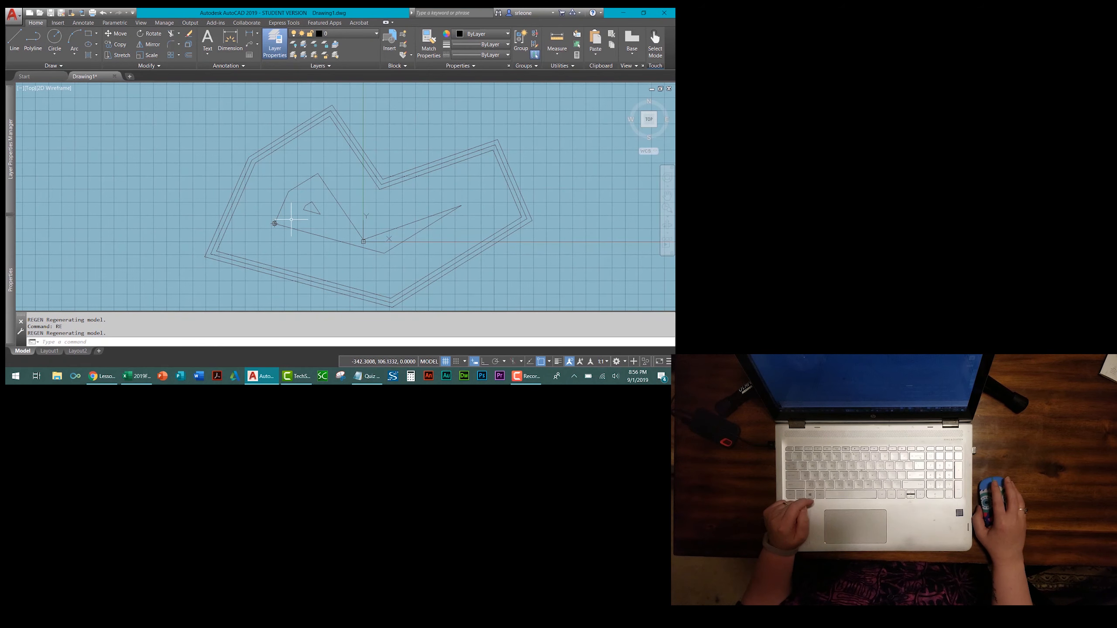
pyautogui.moveTo(285, 209); pyautogui.dragTo(298, 182, button='middle')
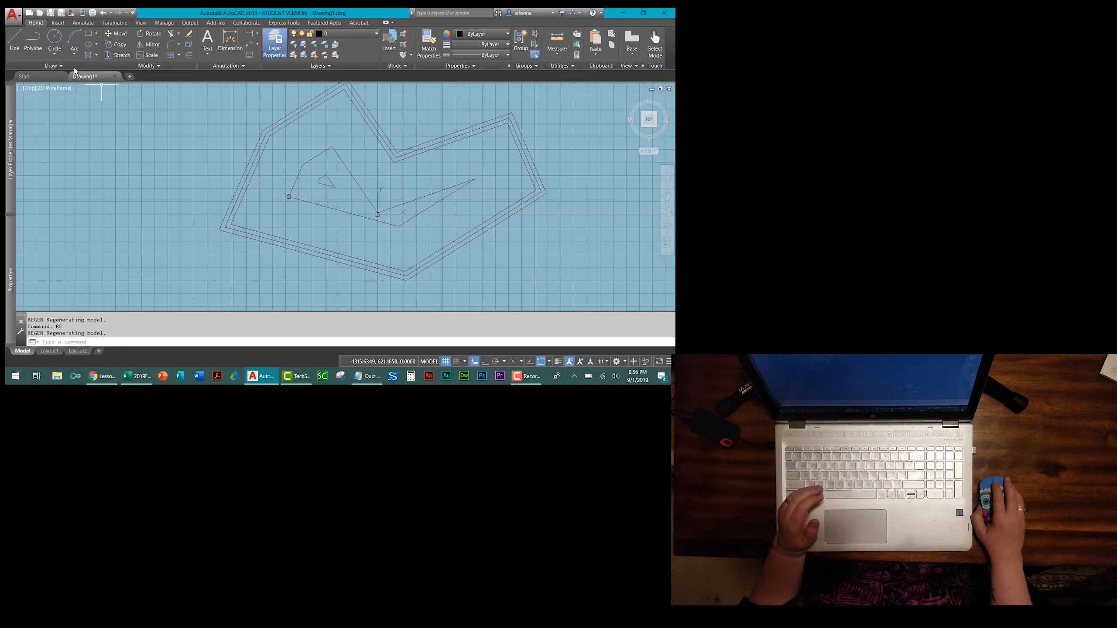
pyautogui.click(61, 66)
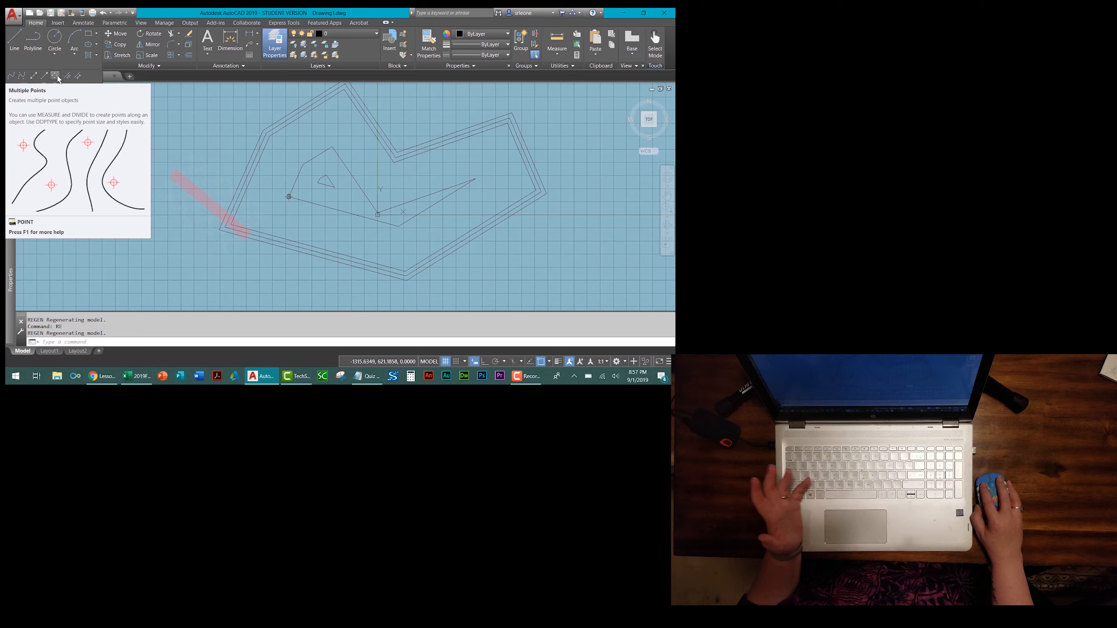
pyautogui.click(54, 76)
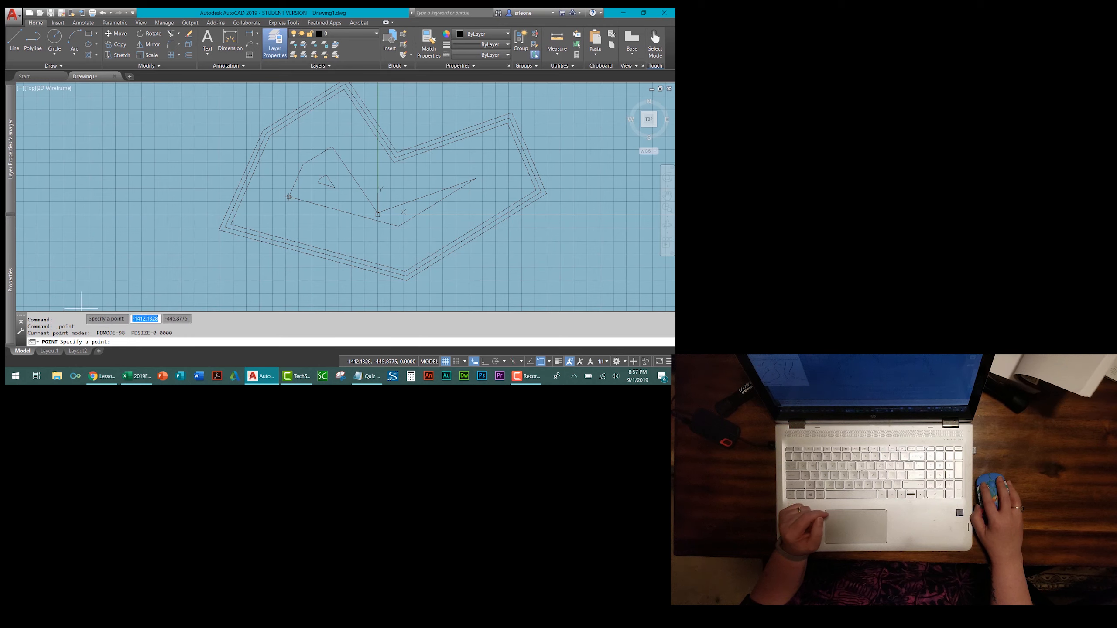
pyautogui.click(218, 229)
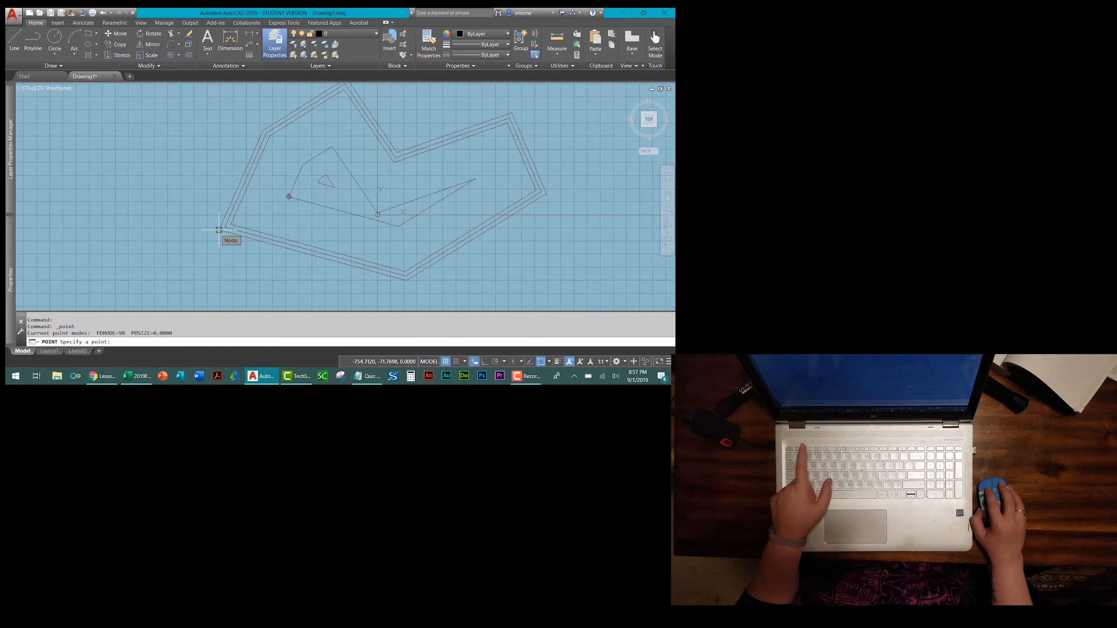
pyautogui.click(265, 132)
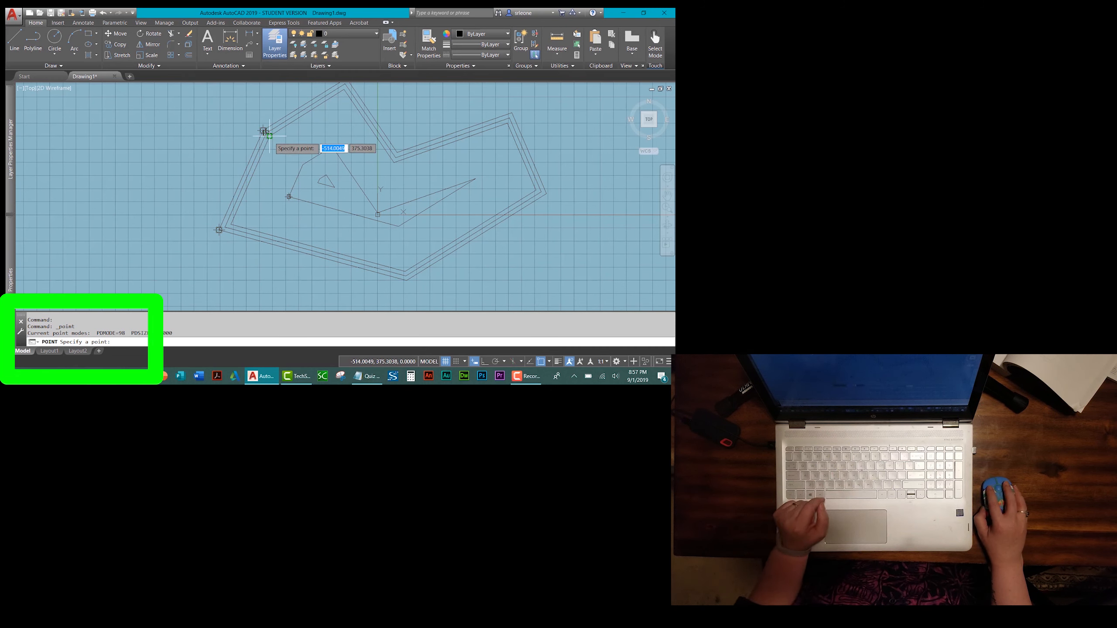
pyautogui.click(303, 165)
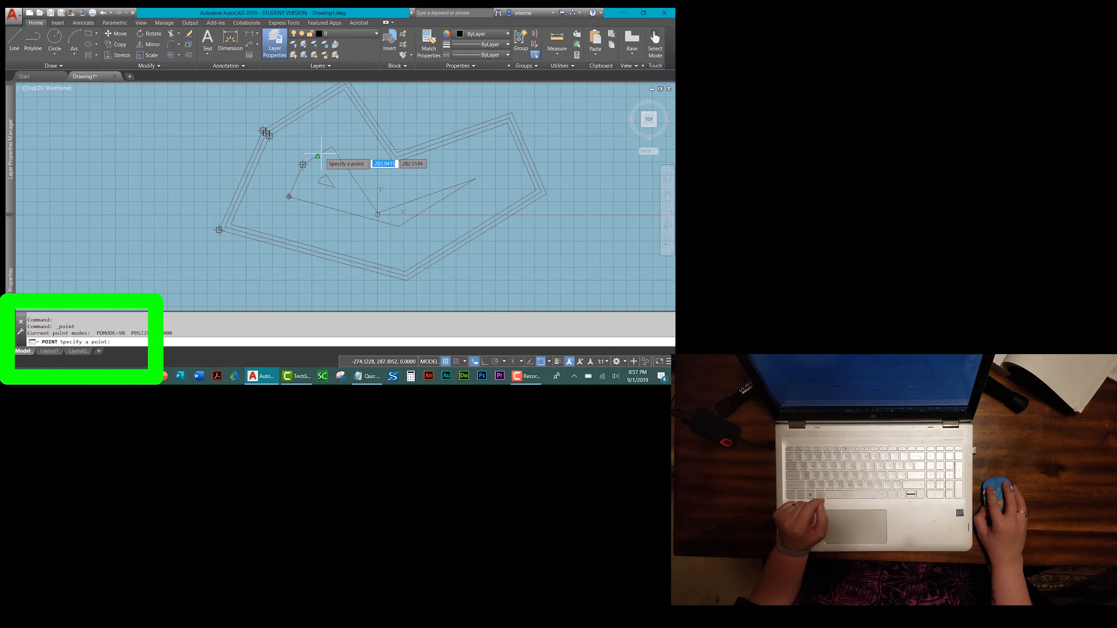
pyautogui.click(332, 147)
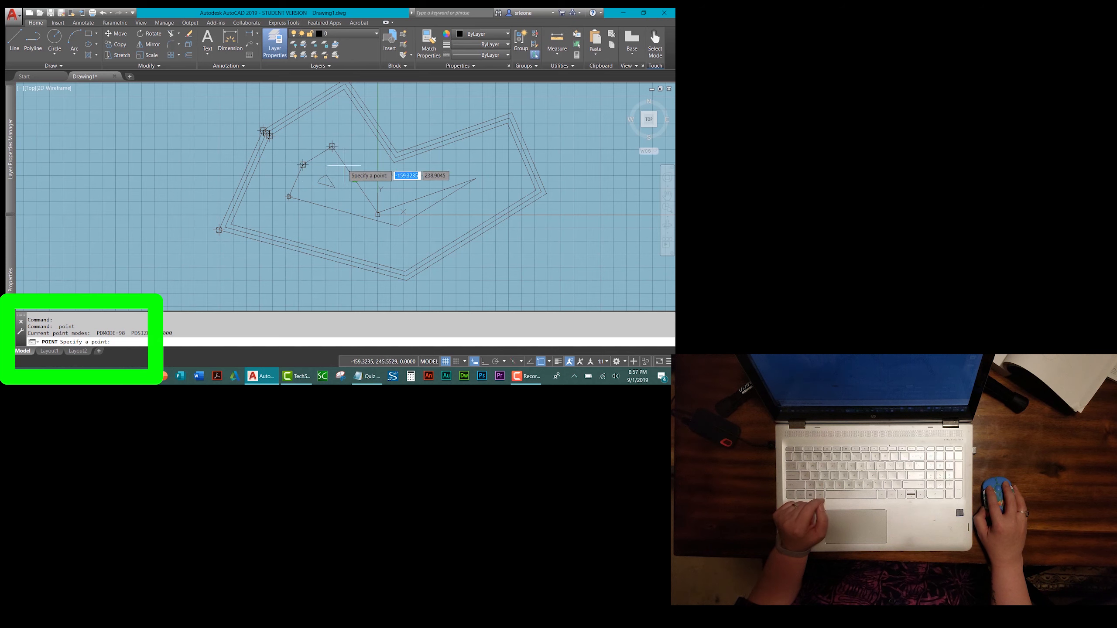
pyautogui.click(377, 213)
pyautogui.click(399, 226)
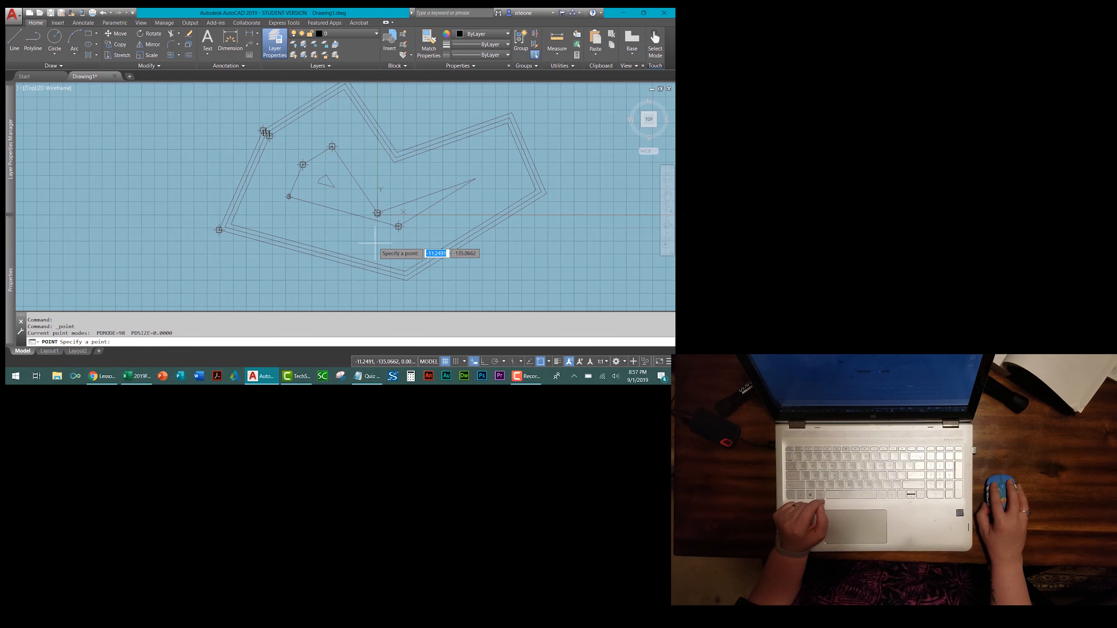
pyautogui.press('Escape')
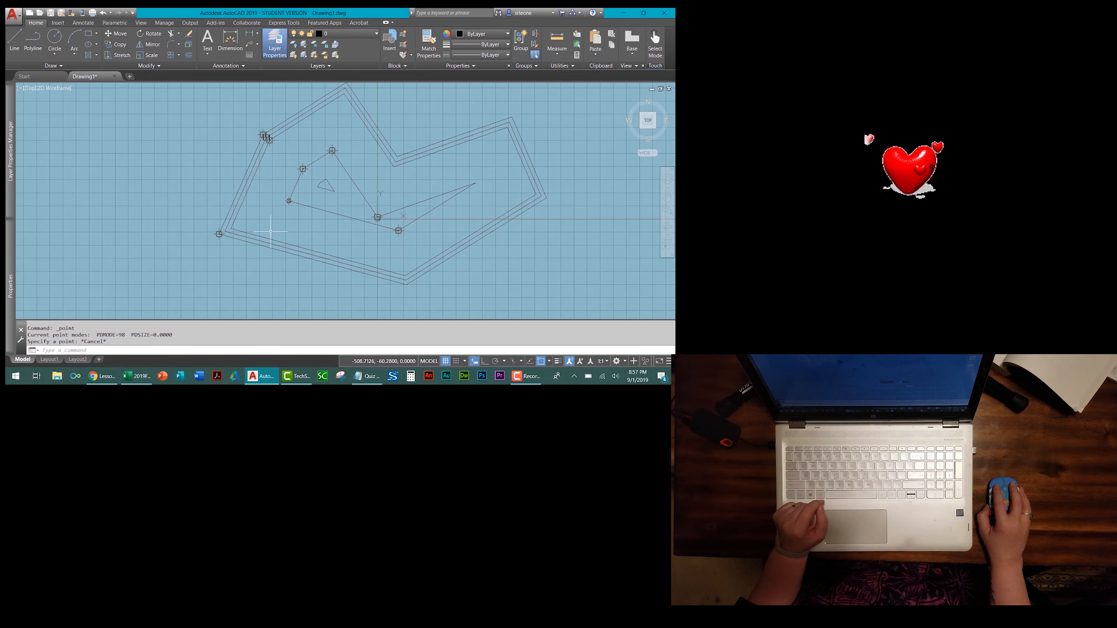
pyautogui.press('Escape')
pyautogui.press('Escape')
pyautogui.press('Escape')
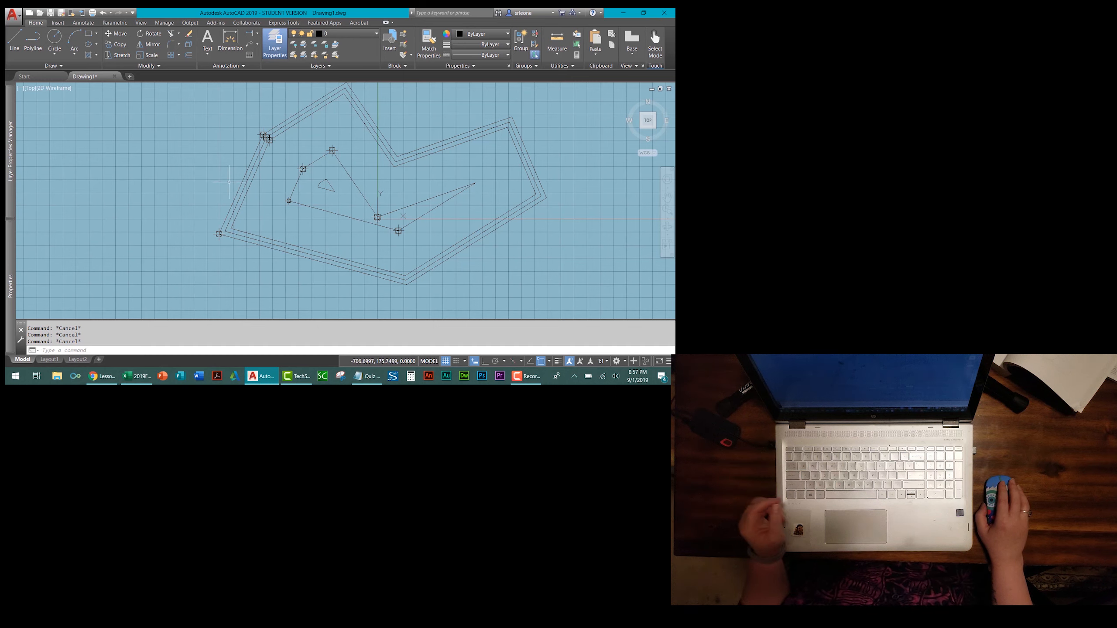
# Draw a diagonal line across the nested polylines, from outside their lower-left edge to above the notch in the upper edge.
pyautogui.click(15, 39)
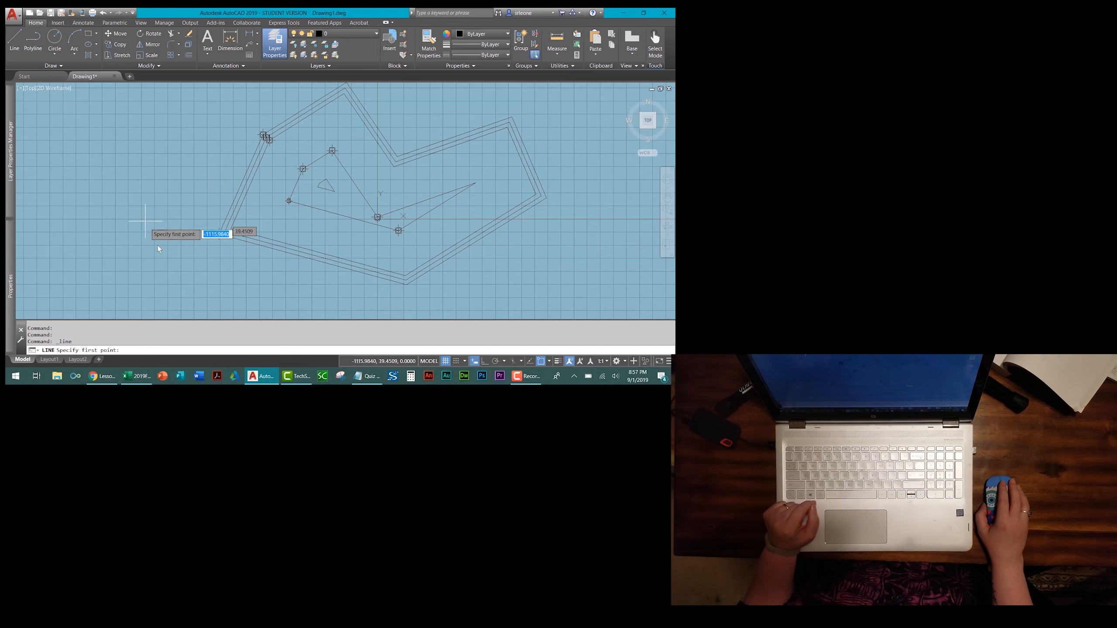
pyautogui.click(219, 234)
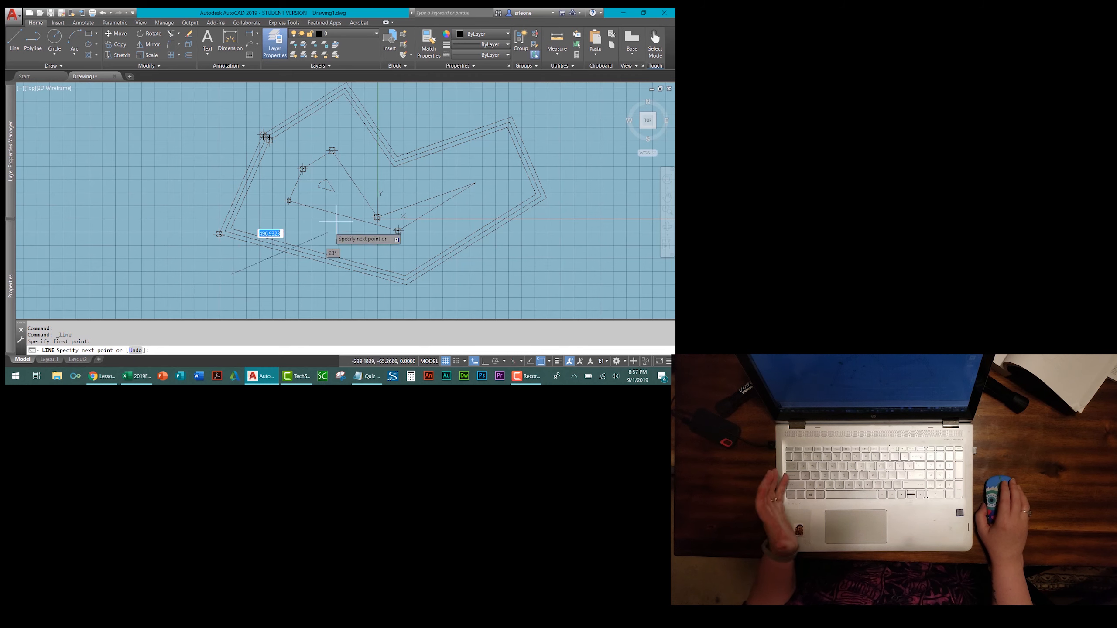
pyautogui.click(405, 111)
pyautogui.press('space')
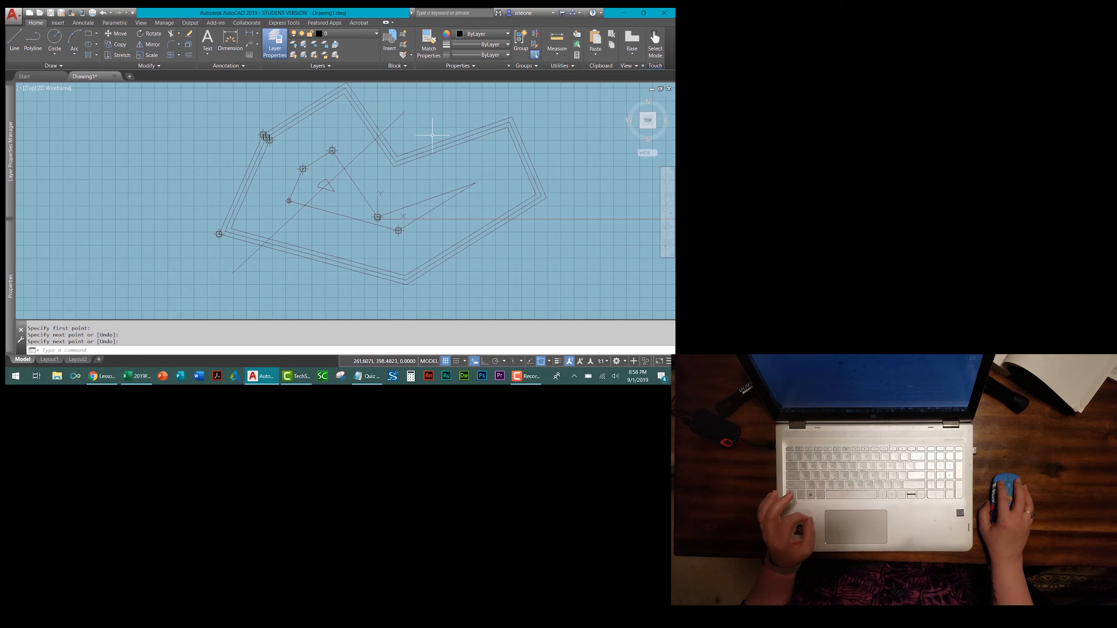
# Select the entire drawing, clear that selection, and window-select the two inner polylines with the points around them.
pyautogui.hotkey('ctrl', 'a')
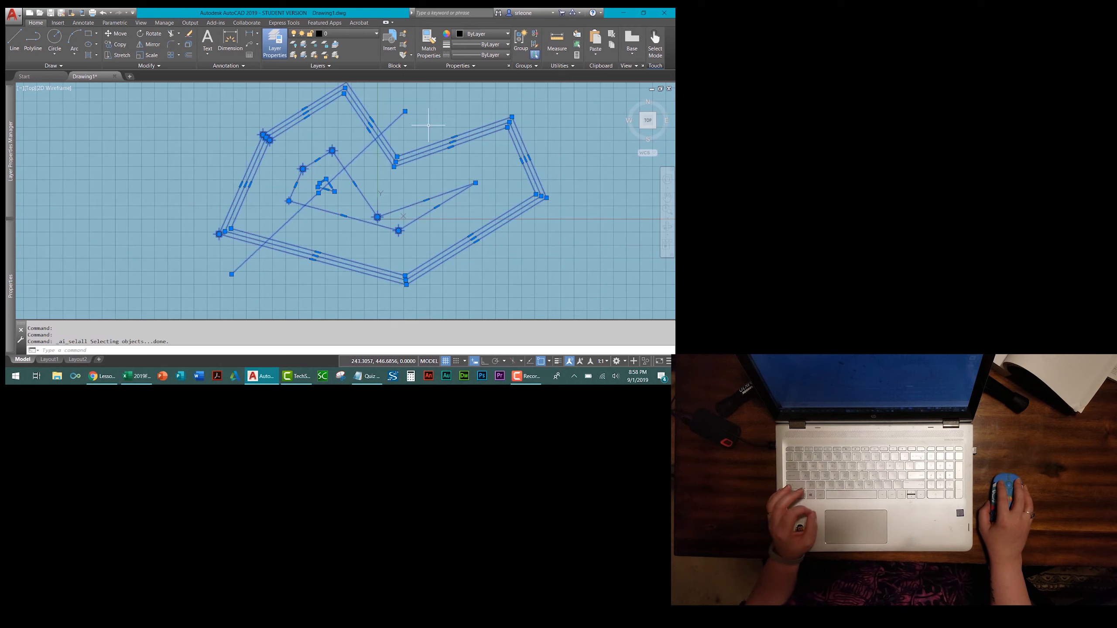
pyautogui.press('Escape')
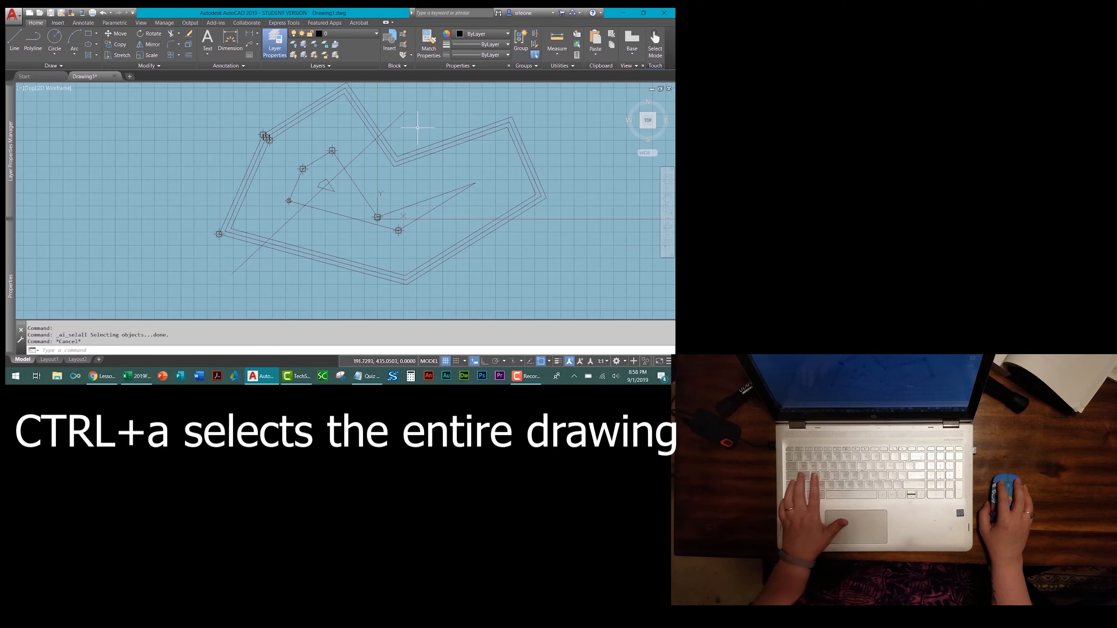
pyautogui.click(228, 113)
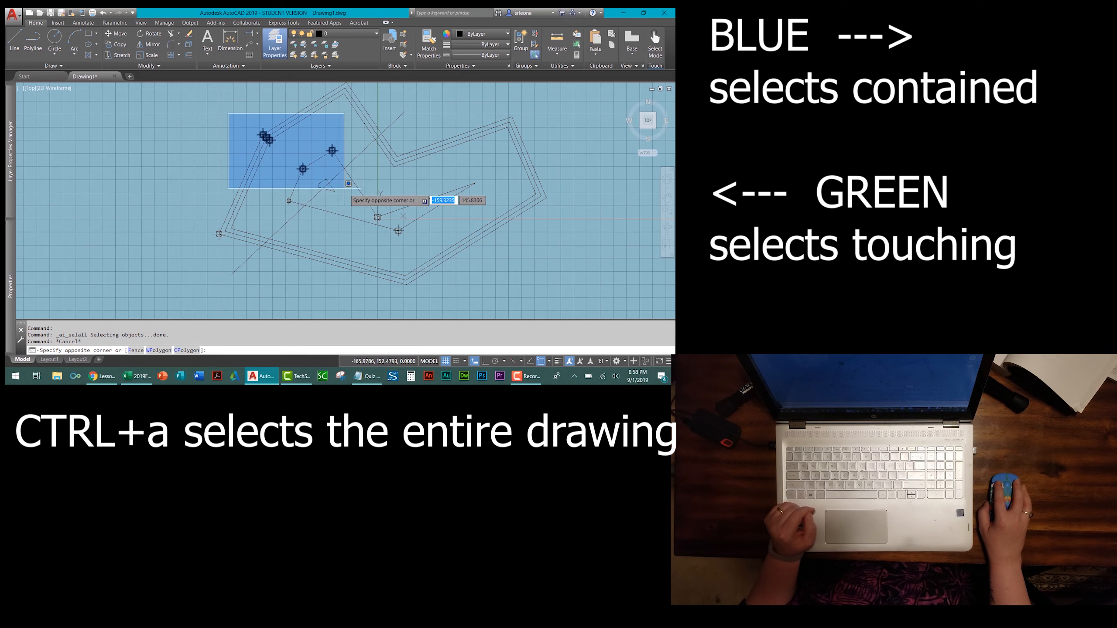
pyautogui.click(486, 256)
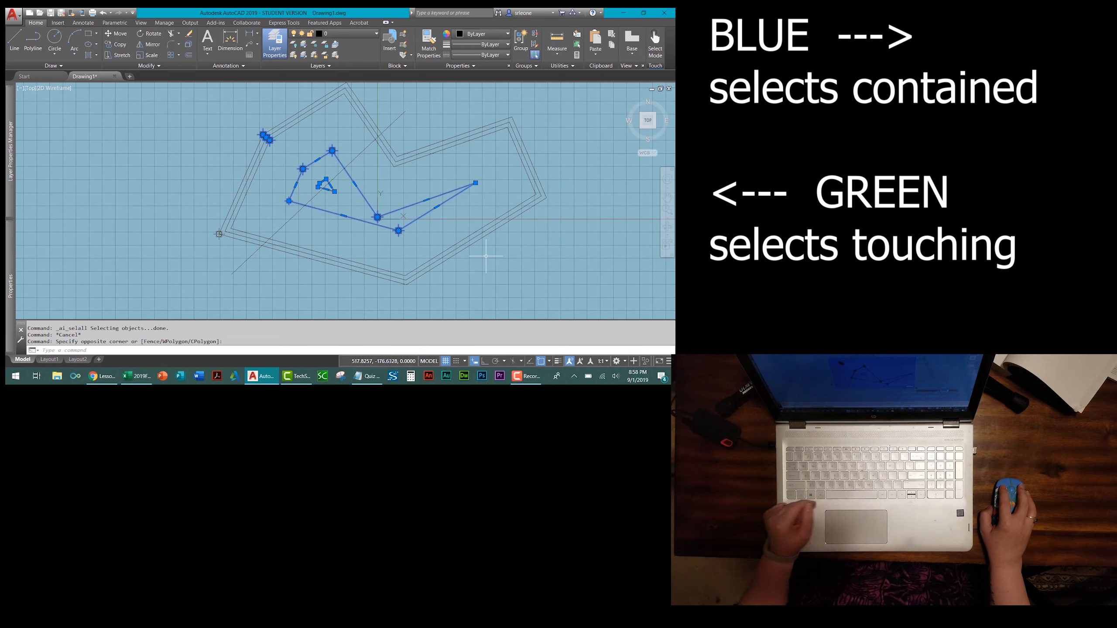
# Clear the selection and select the diagonal line, all the polylines and the points with a crossing window over the inner polyline's left half.
pyautogui.press('Escape')
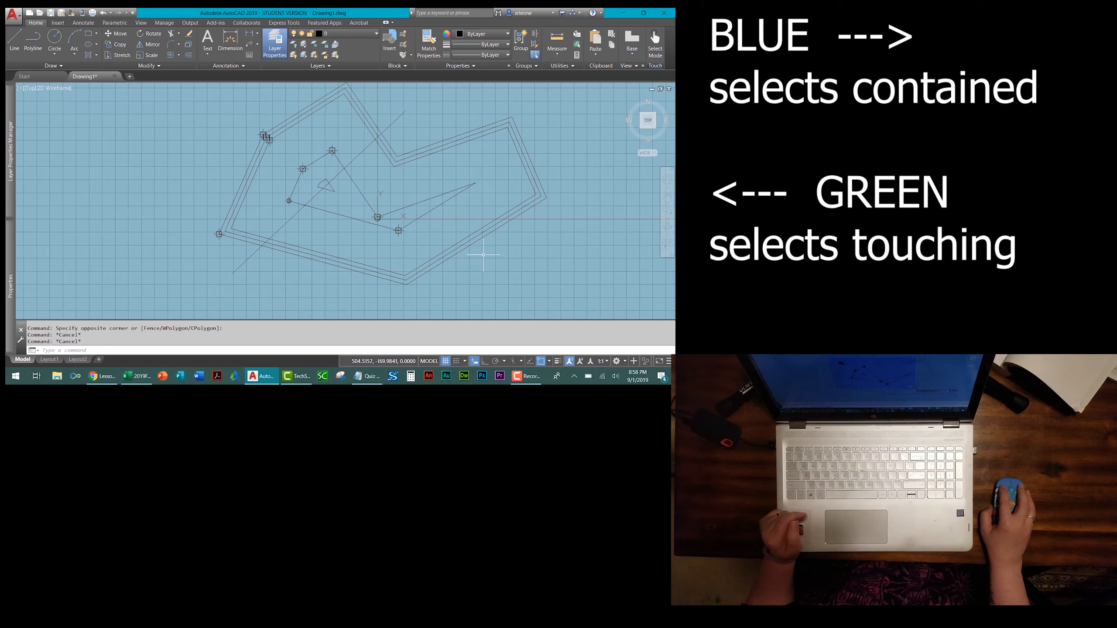
pyautogui.click(408, 139)
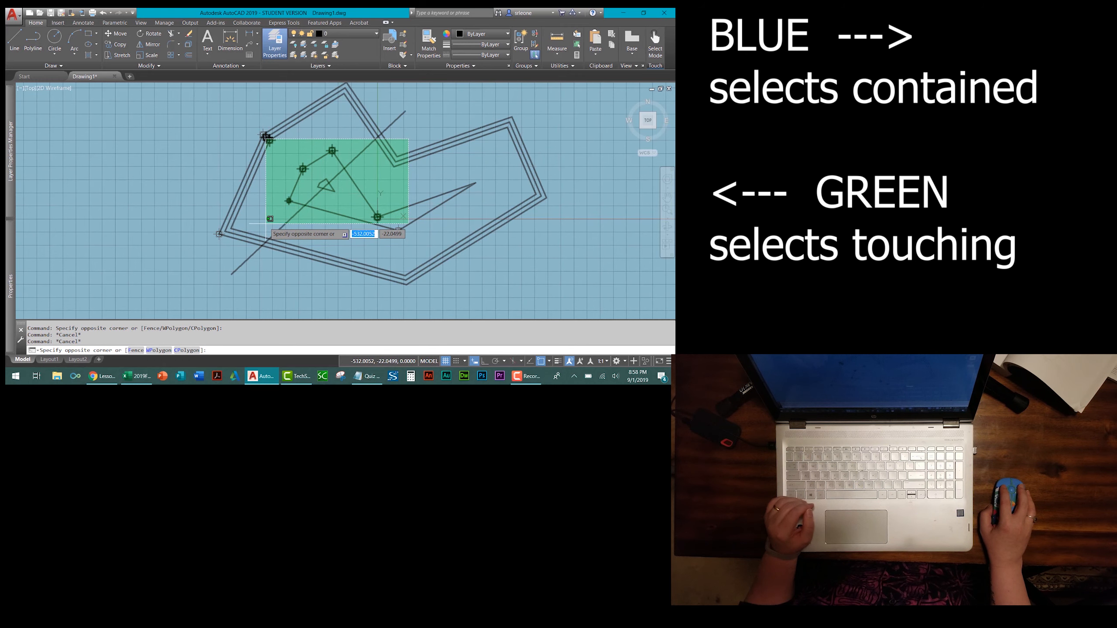
pyautogui.click(264, 238)
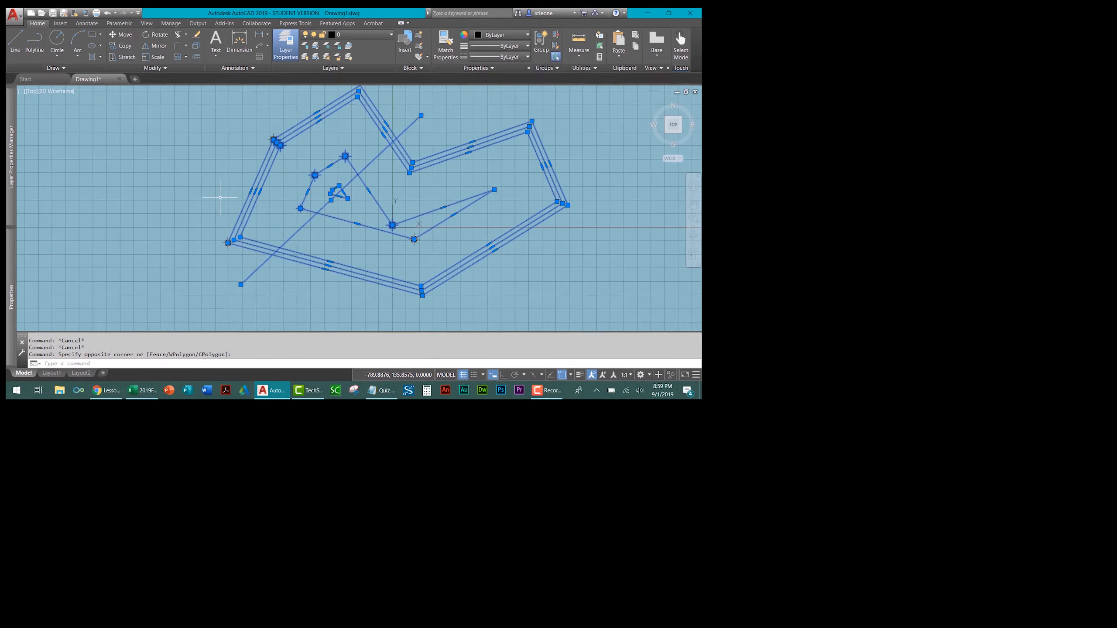
# Trim pieces of the diagonal line and the polylines it crosses, along the lower-left edge and below the notch, and regenerate the display.
pyautogui.write('tr')
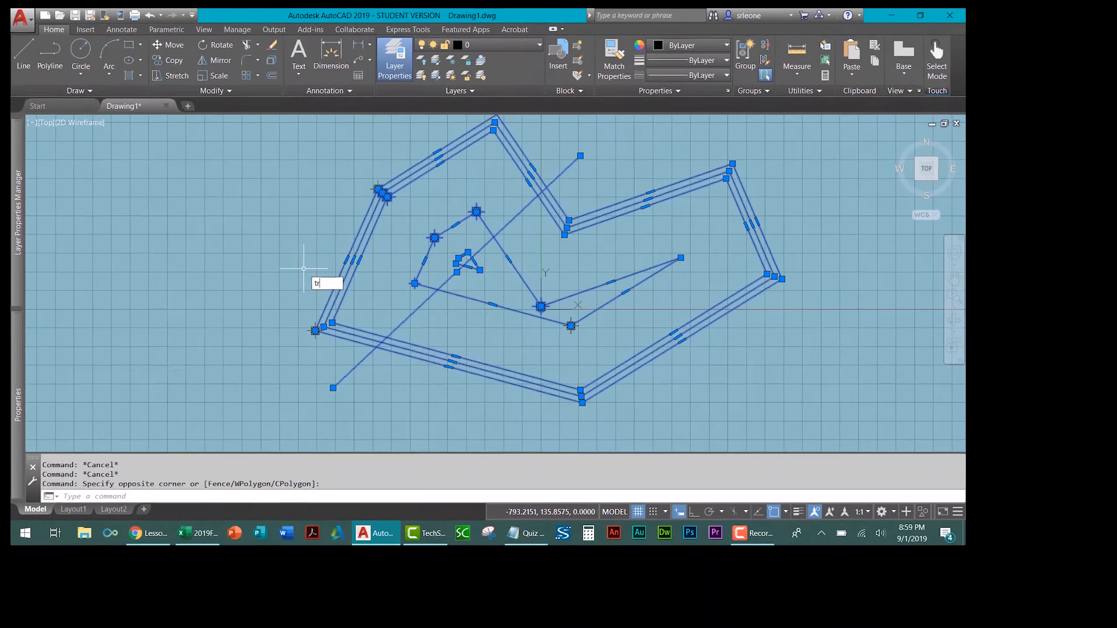
pyautogui.press('Return')
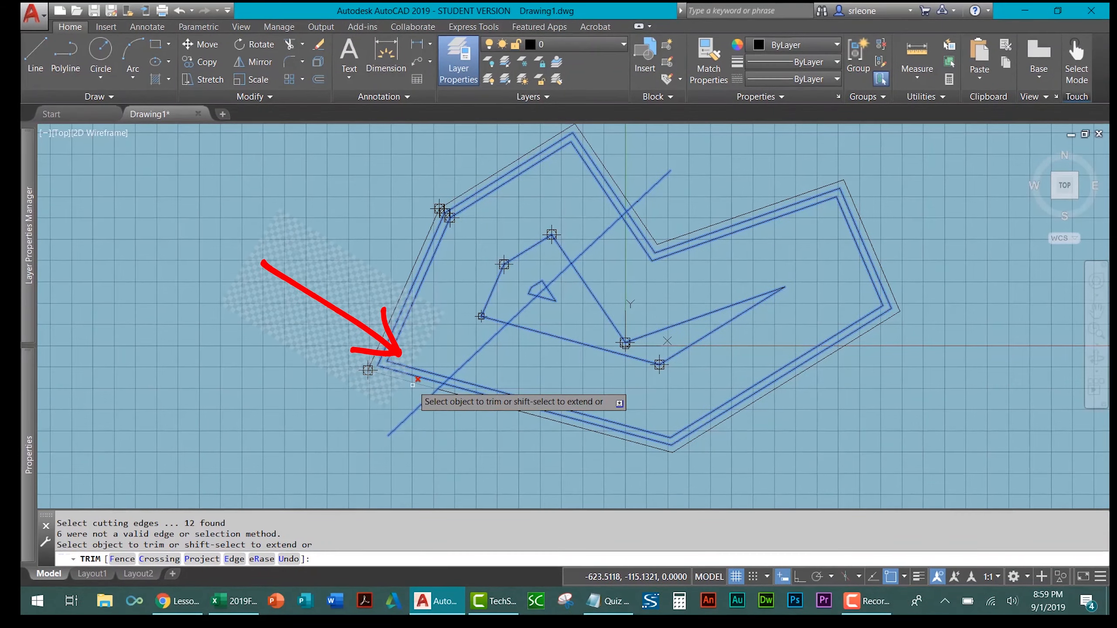
pyautogui.click(435, 373)
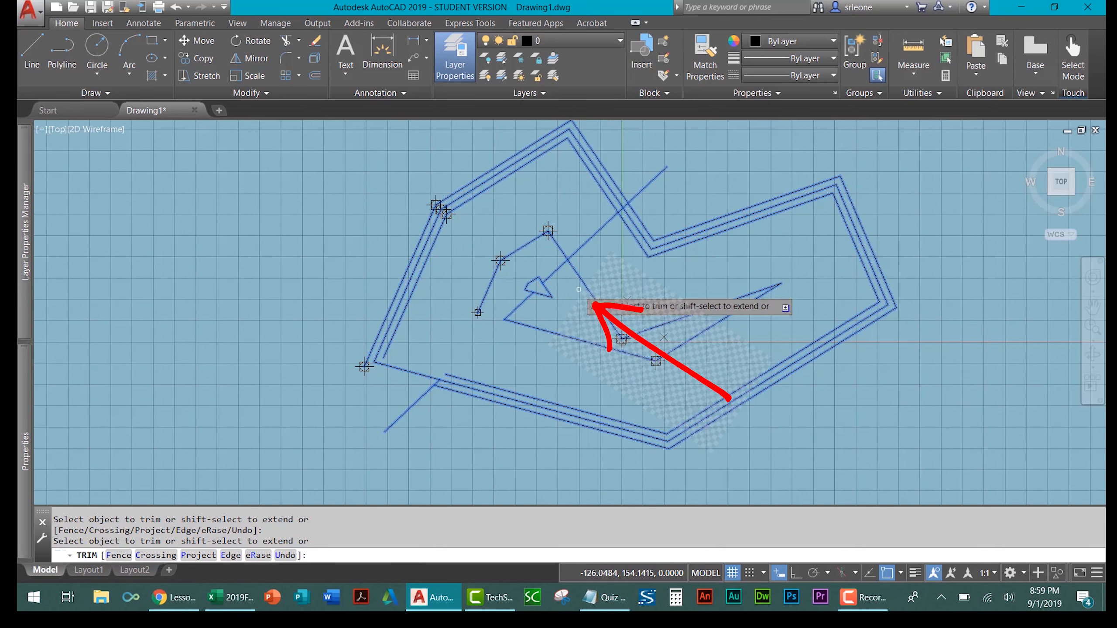
pyautogui.click(591, 290)
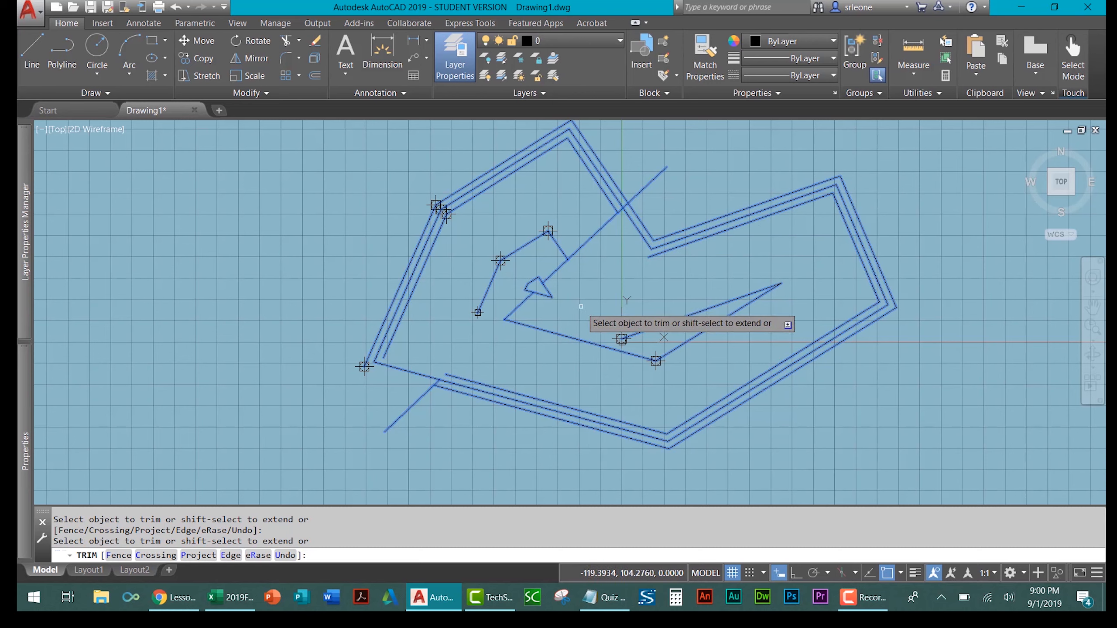
pyautogui.press('Return')
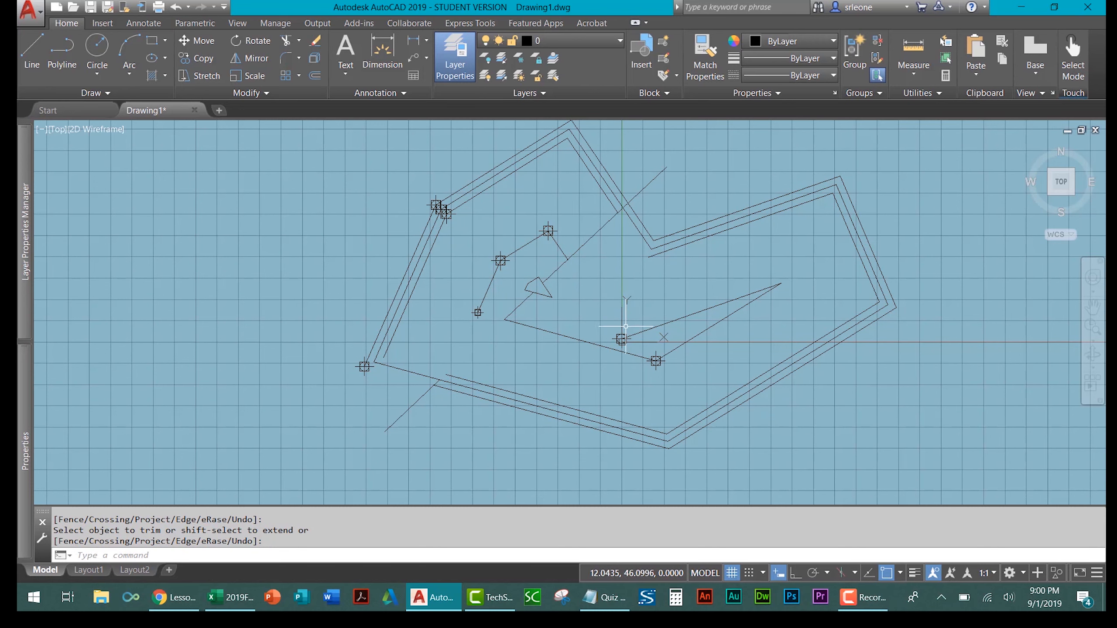
pyautogui.write('re')
pyautogui.press('Return')
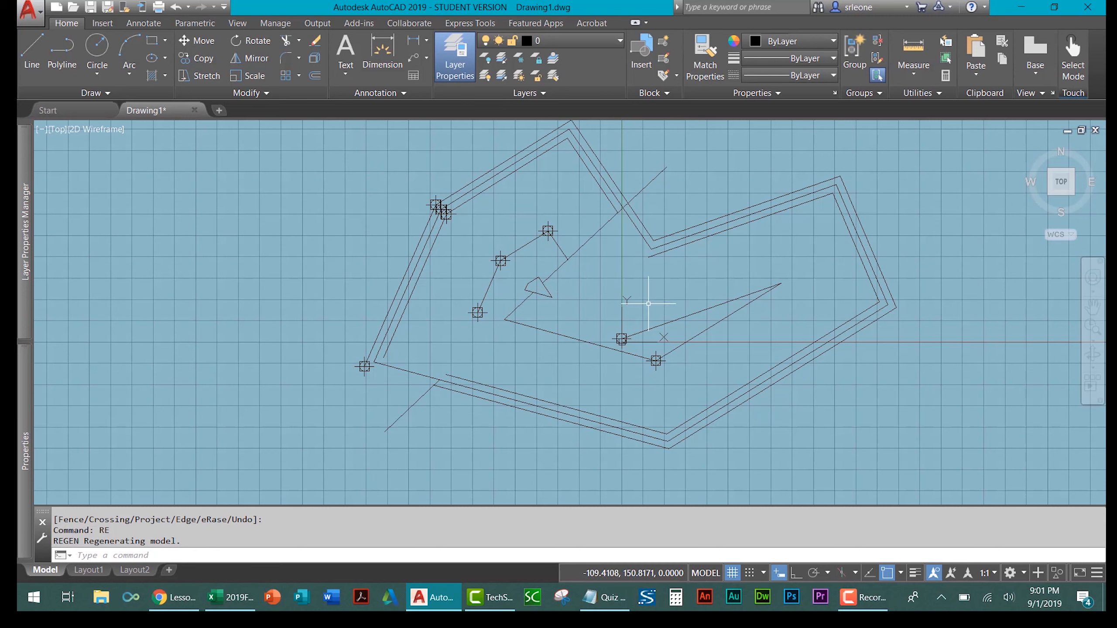
pyautogui.click(858, 606)
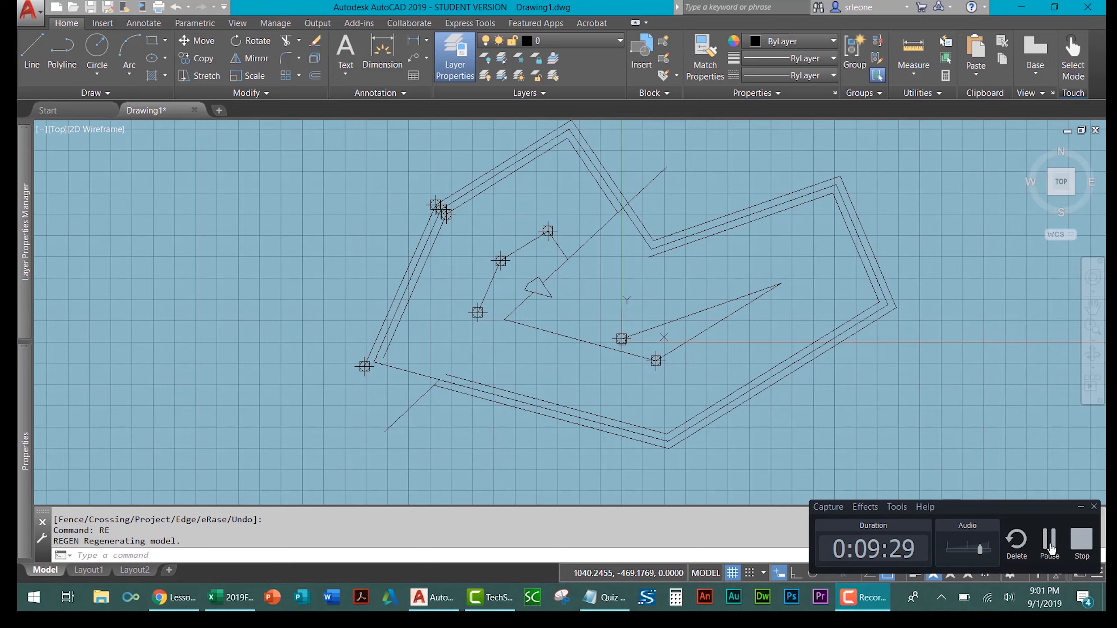
pyautogui.click(1083, 542)
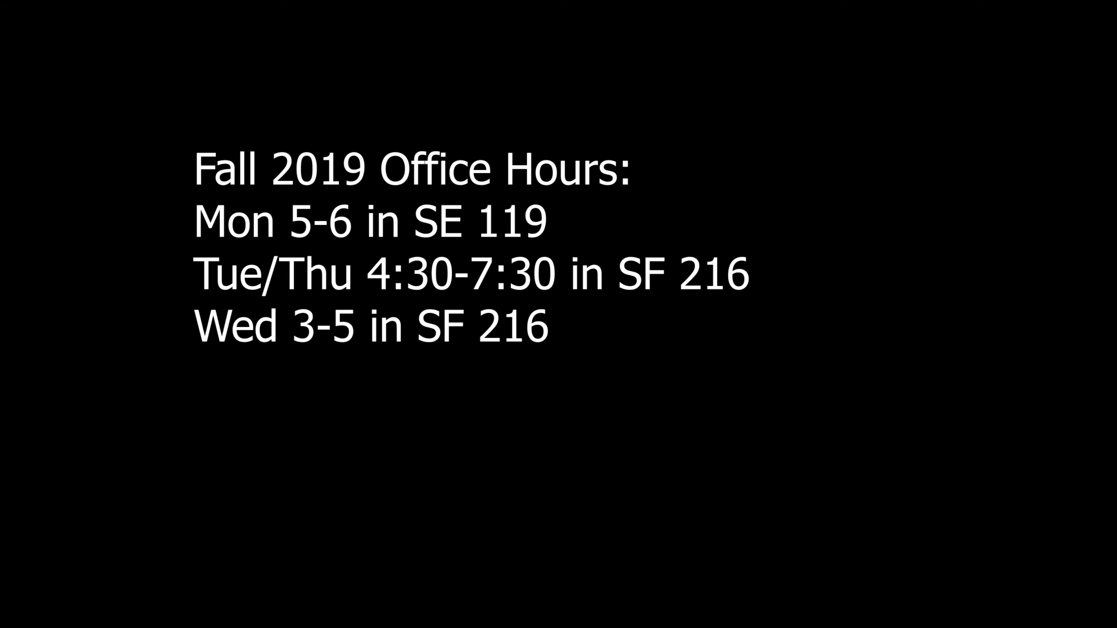